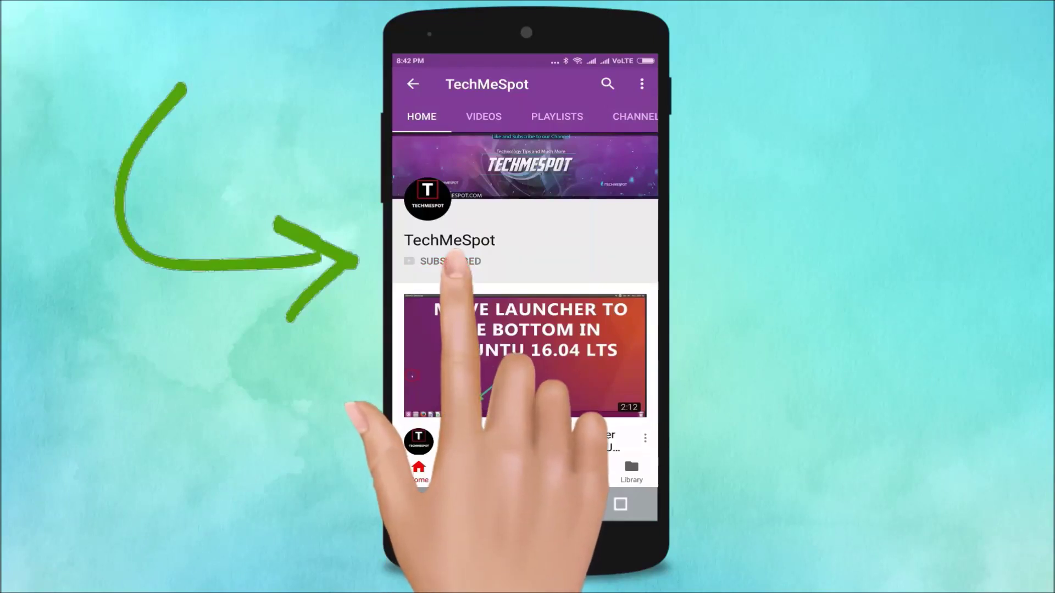
Minimize the Notepad fix notes and close VLC's mpga audio encoder Errors dialog.
{"action": "left_click", "coordinate": [447, 261]}
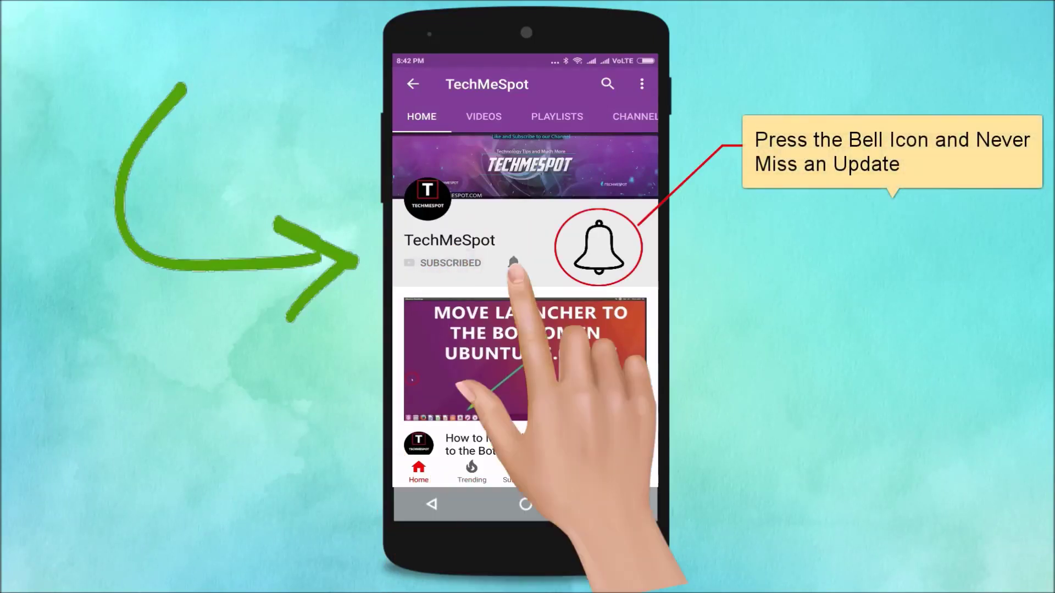
{"action": "left_click", "coordinate": [513, 262]}
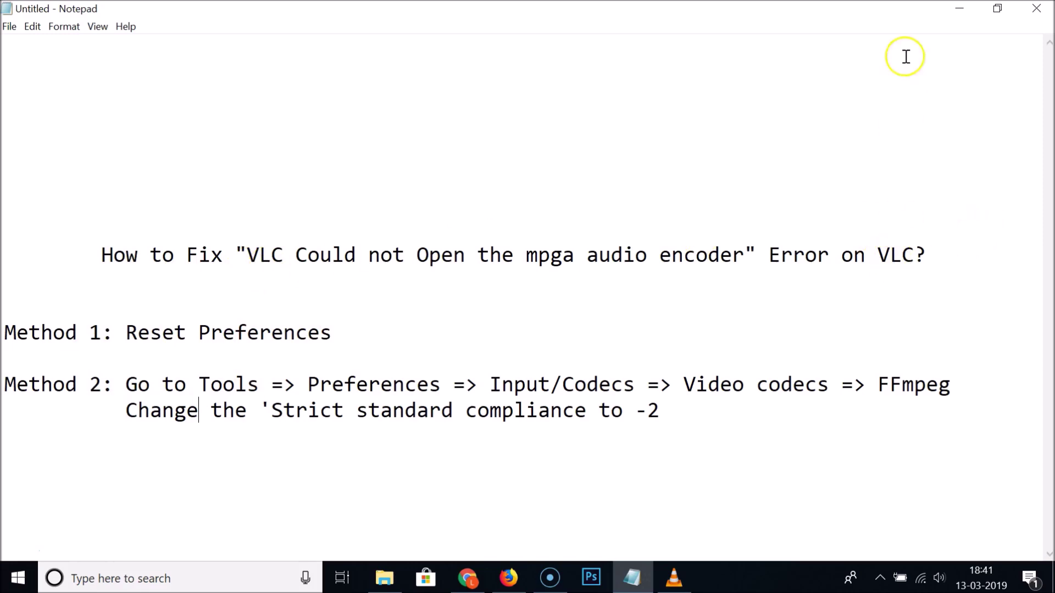
{"action": "left_click", "coordinate": [960, 9]}
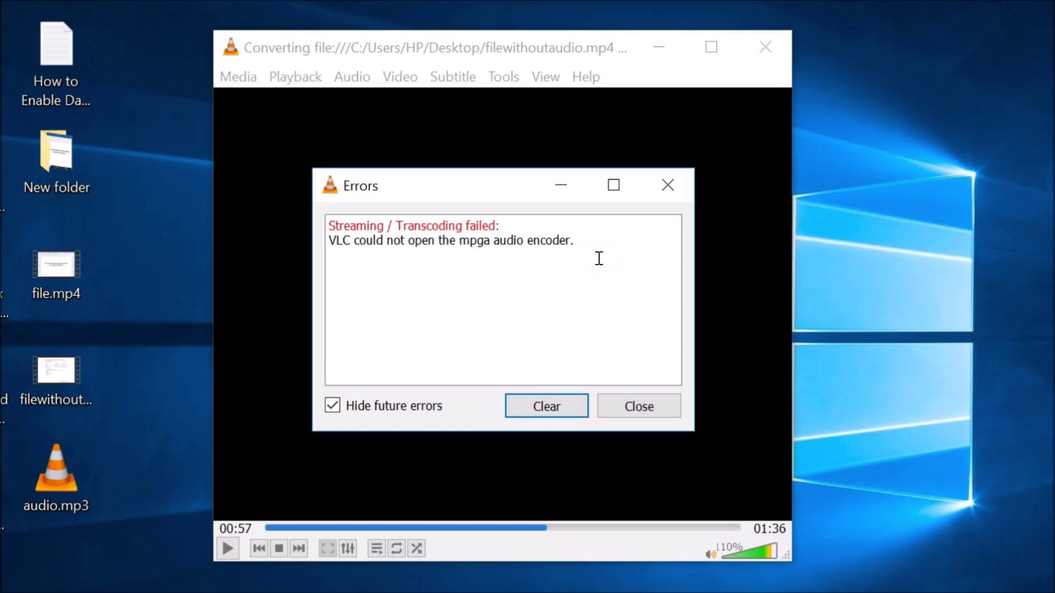
{"action": "left_click", "coordinate": [662, 194]}
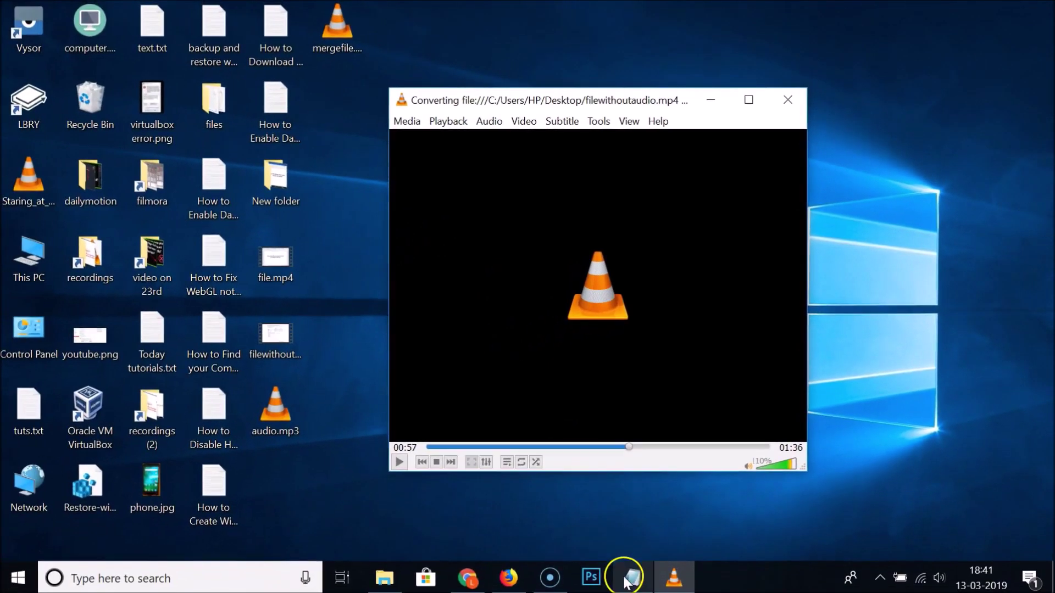
{"action": "left_click", "coordinate": [628, 575]}
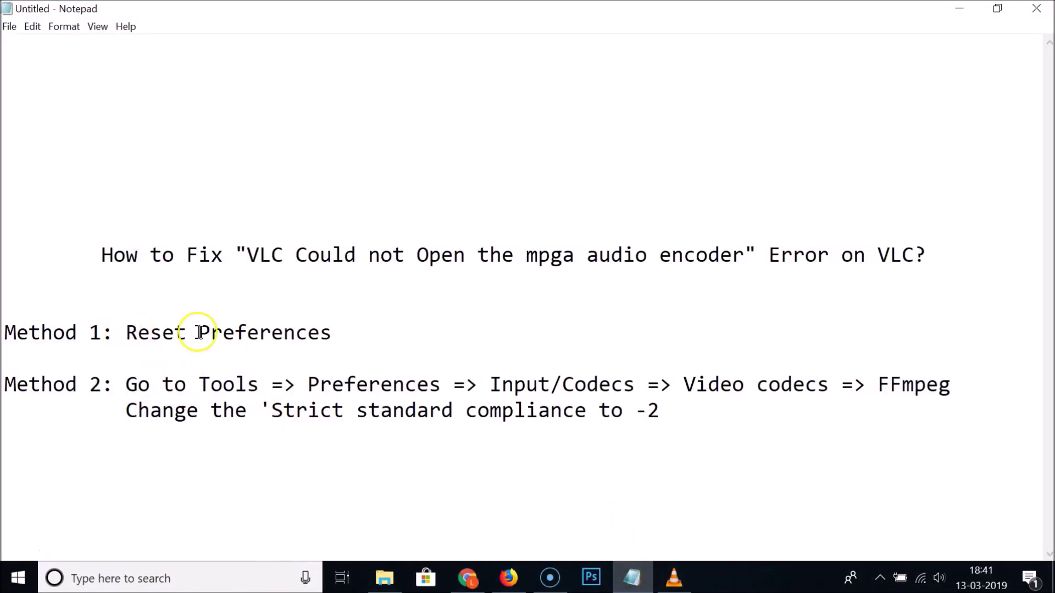
{"action": "left_click", "coordinate": [959, 9]}
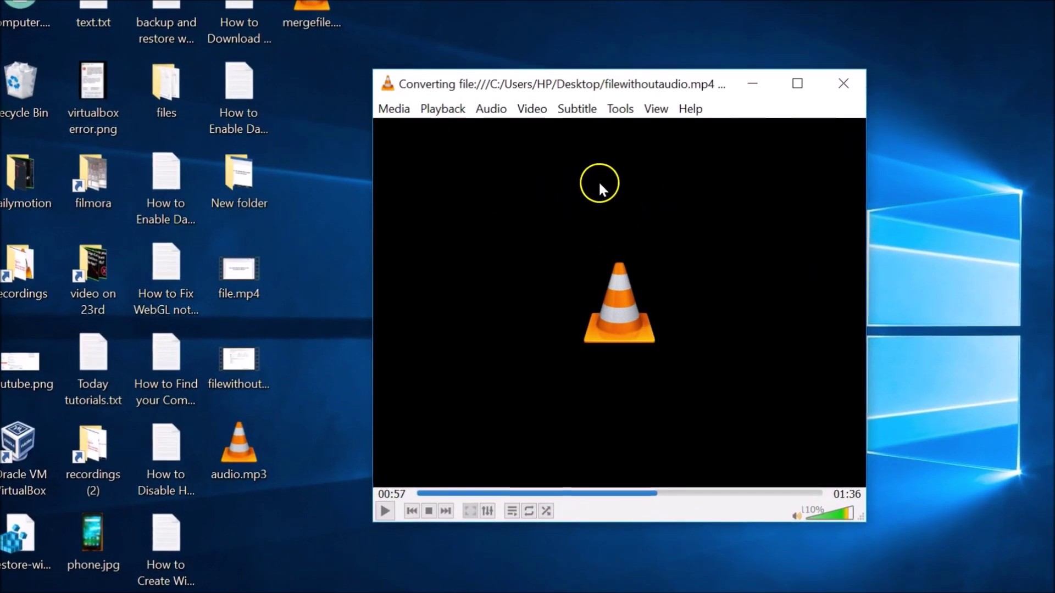
Use Reset Preferences in Tools > Preferences and confirm restoring VLC's default settings.
{"action": "left_click", "coordinate": [619, 109]}
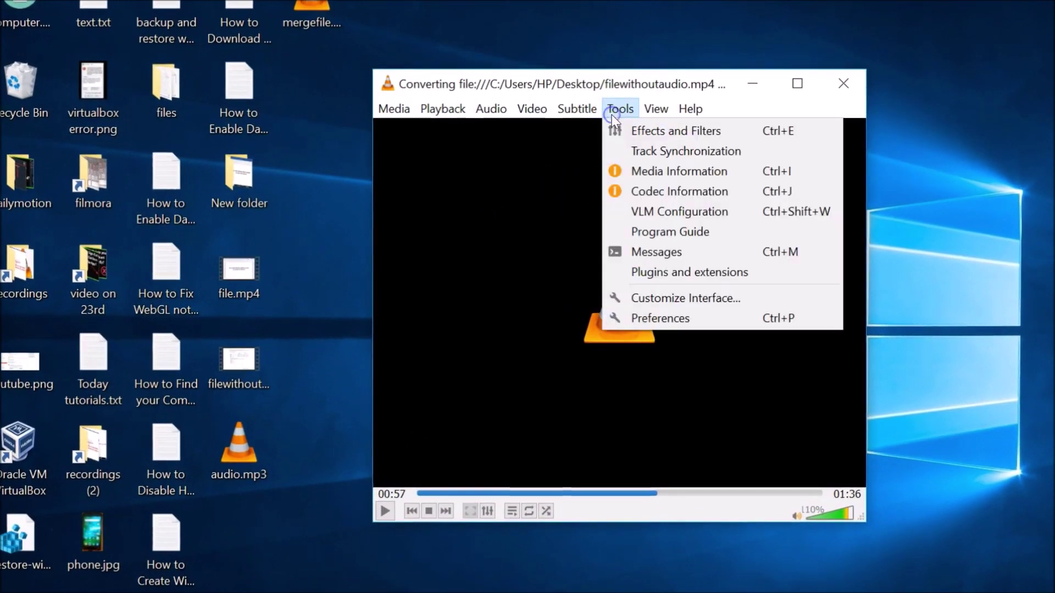
{"action": "left_click", "coordinate": [684, 316]}
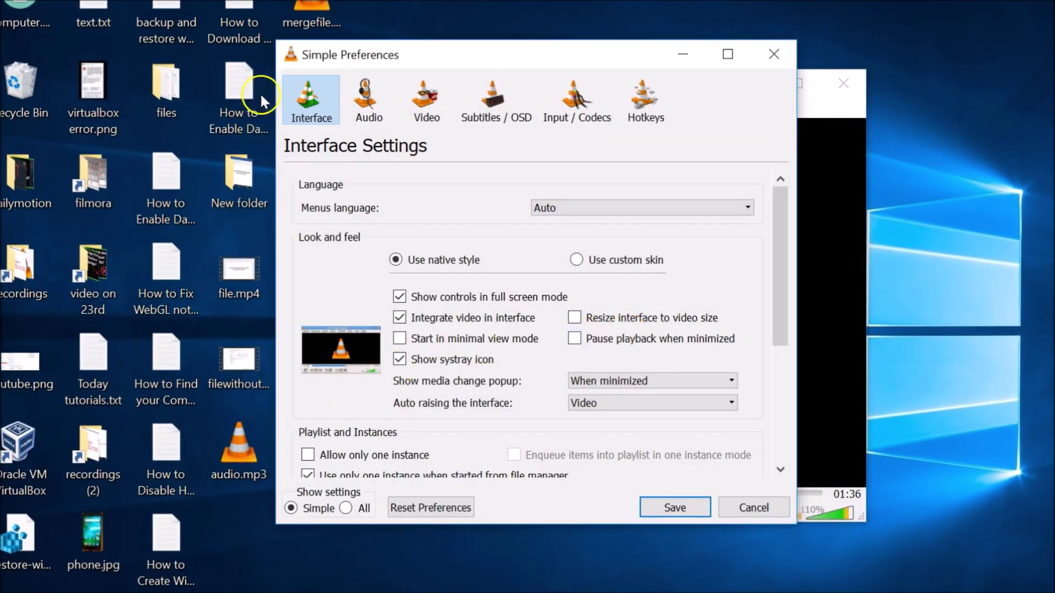
{"action": "scroll", "coordinate": [482, 189], "scroll_direction": "down", "scroll_amount": 5}
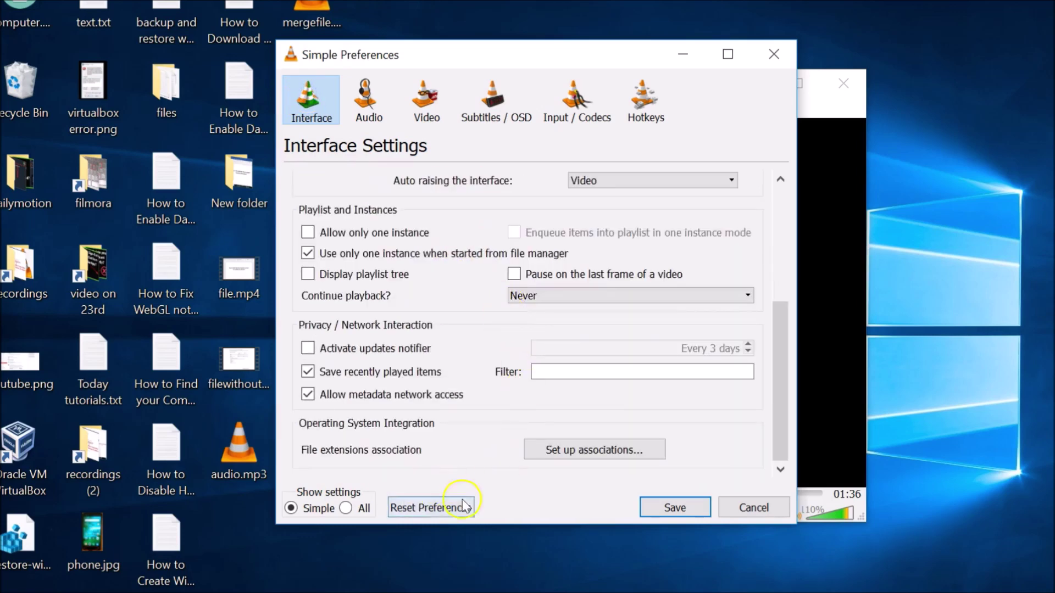
{"action": "left_click", "coordinate": [429, 507]}
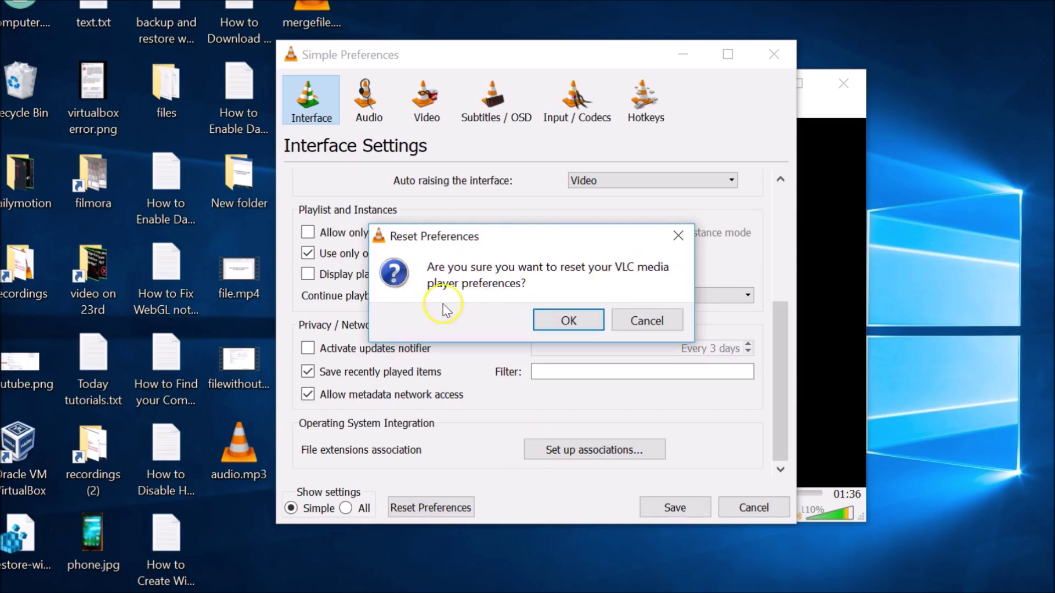
{"action": "left_click", "coordinate": [566, 322]}
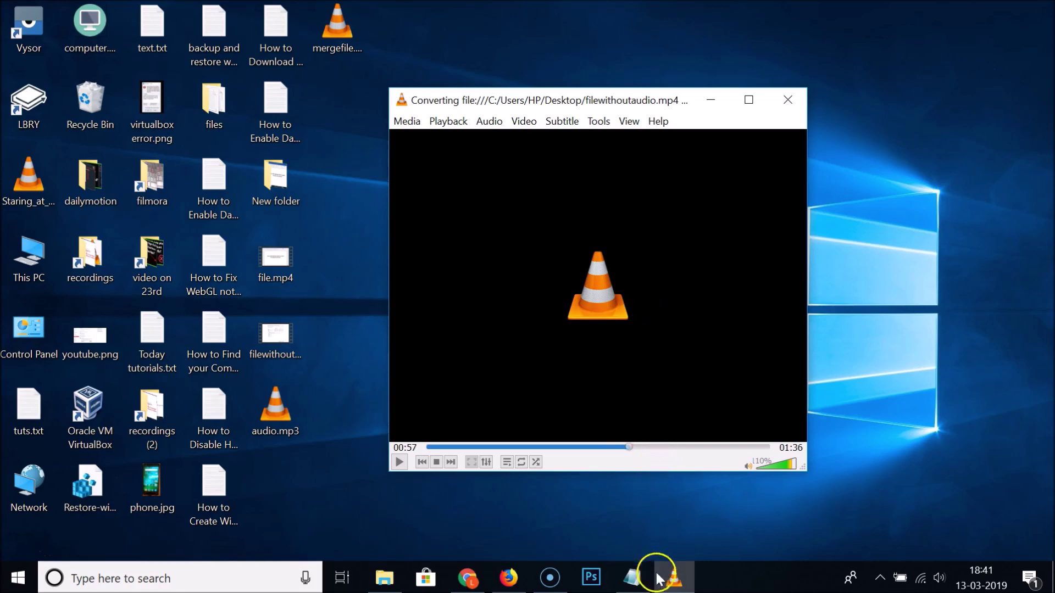
Glance at the fix notes, put them away, and close VLC.
{"action": "left_click", "coordinate": [633, 578]}
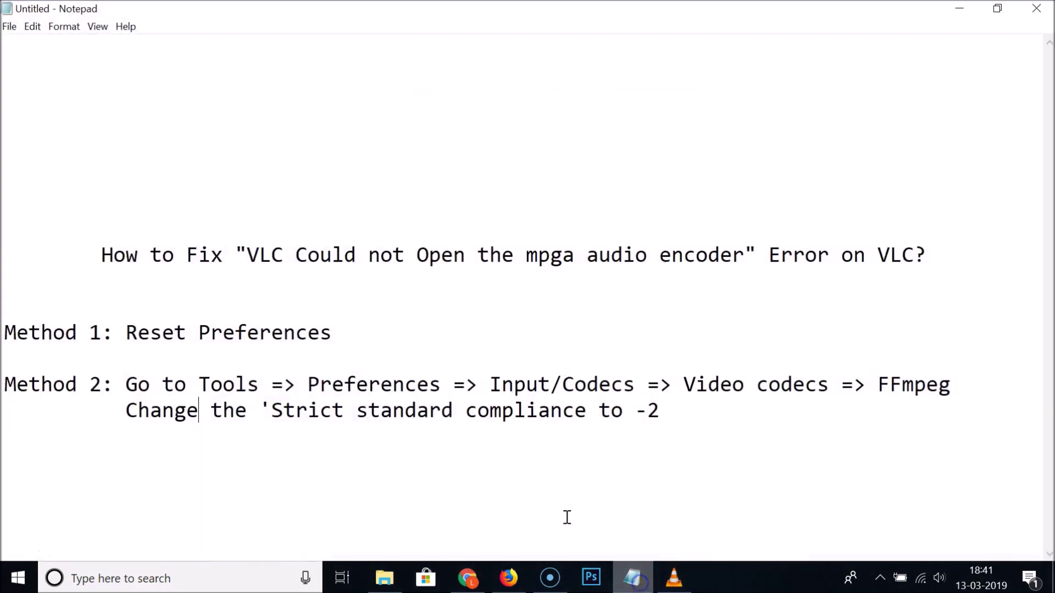
{"action": "left_click", "coordinate": [960, 8]}
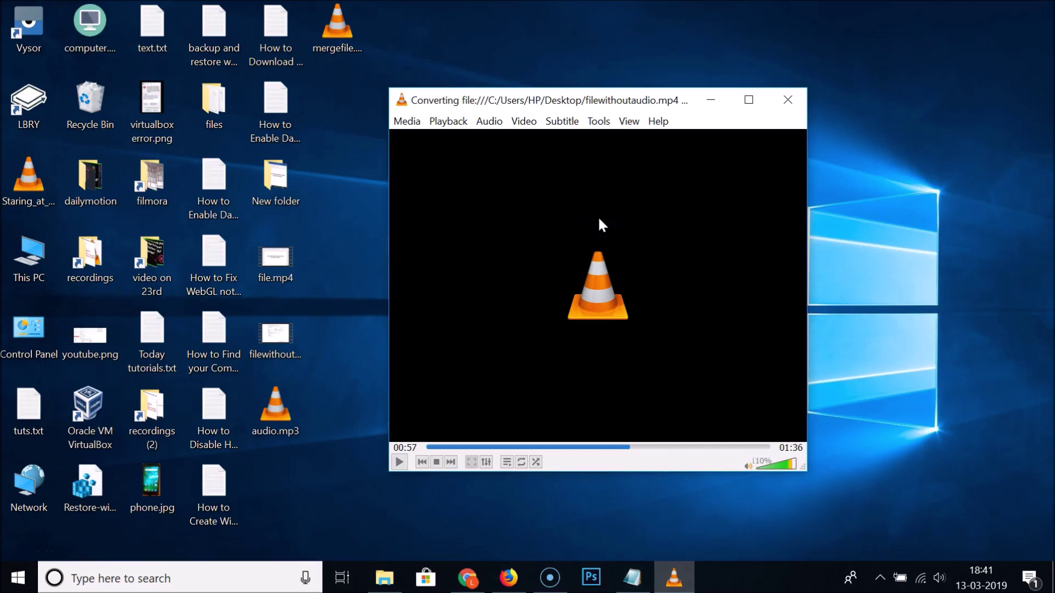
{"action": "left_click", "coordinate": [787, 100]}
Relaunch VLC from a 'vl' search and accept the privacy and network access policy.
{"action": "left_click", "coordinate": [225, 583]}
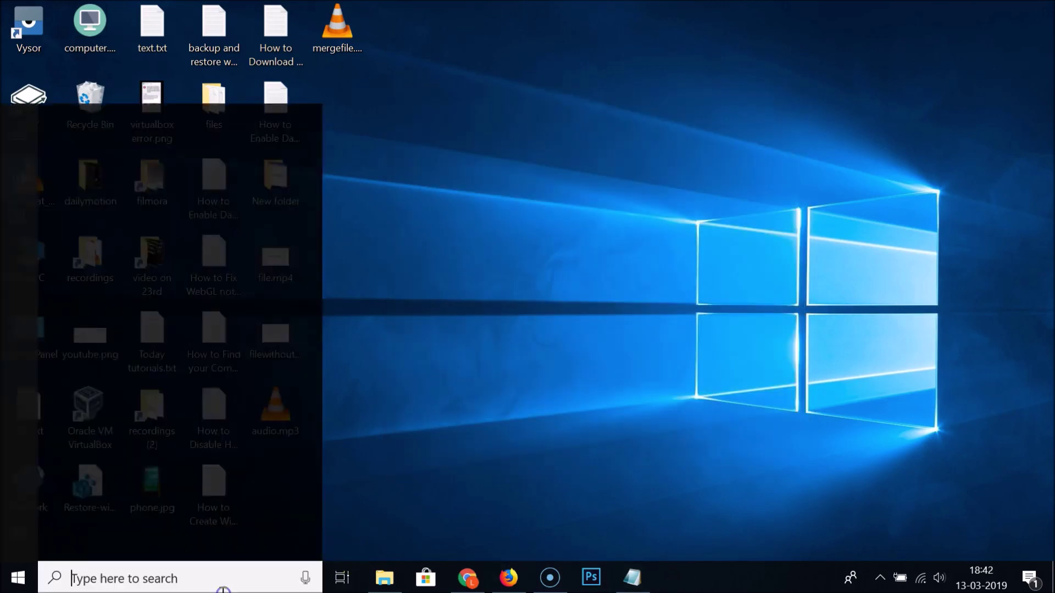
{"action": "type", "text": "vl"}
{"action": "left_click", "coordinate": [228, 201]}
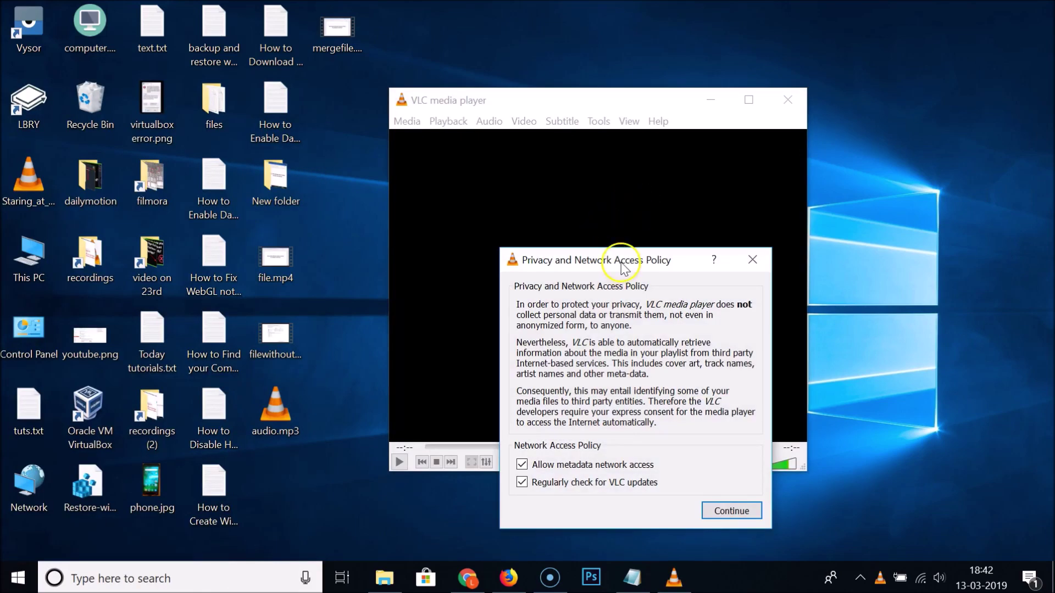
{"action": "left_click_drag", "start_coordinate": [622, 264], "coordinate": [589, 209]}
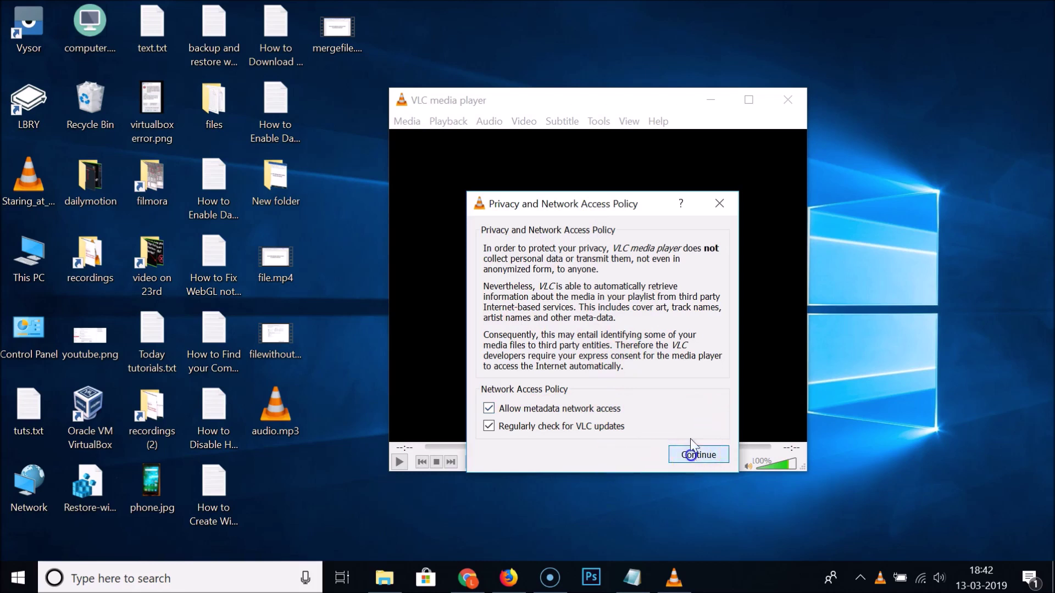
{"action": "left_click", "coordinate": [691, 455]}
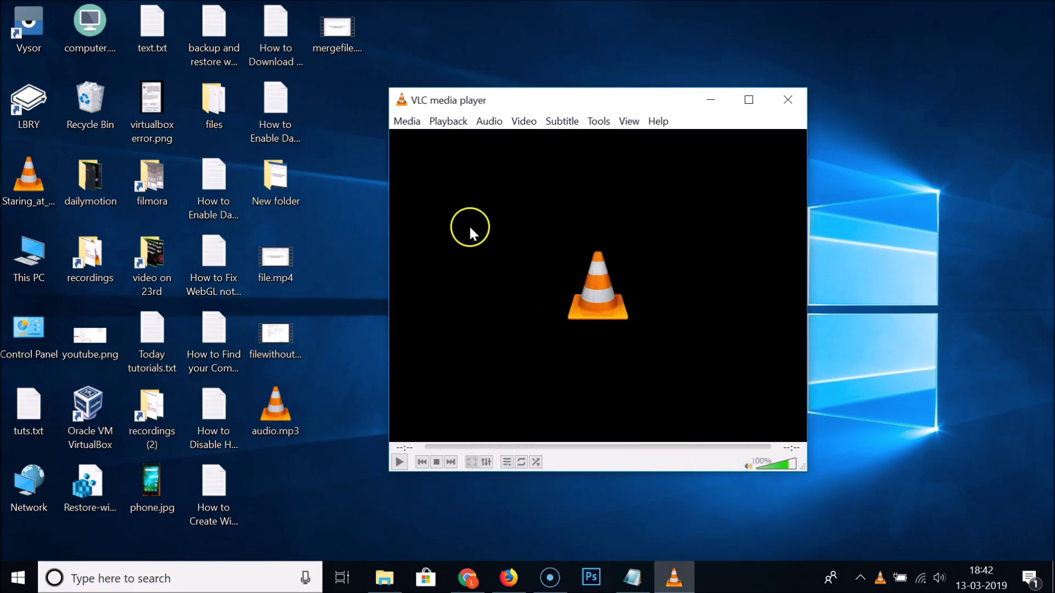
Start a conversion from the Media menu and add filewithoutaudio.mp4 as the source file.
{"action": "left_click", "coordinate": [413, 122]}
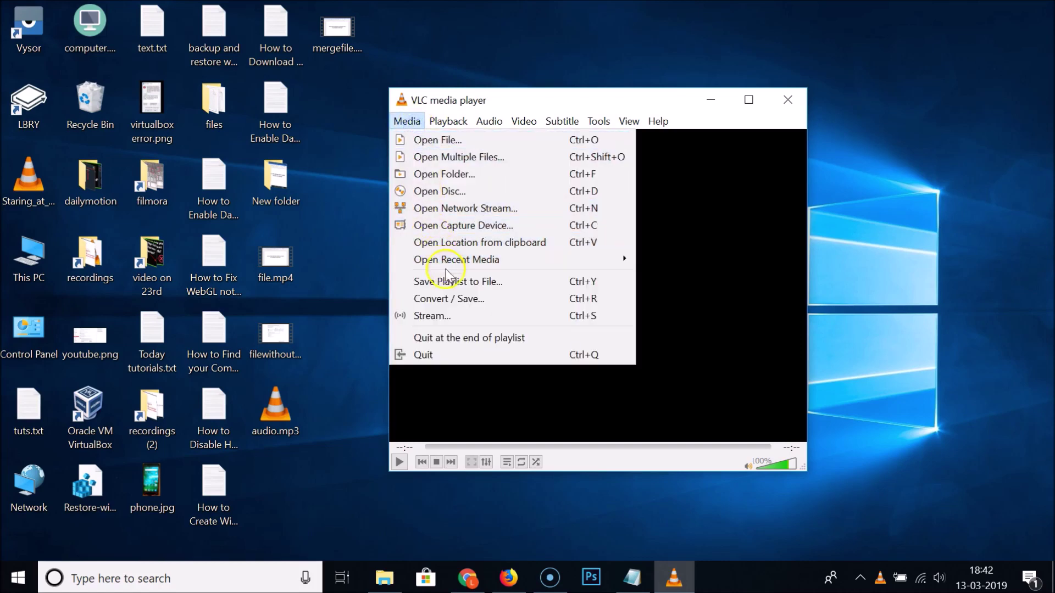
{"action": "left_click", "coordinate": [453, 298]}
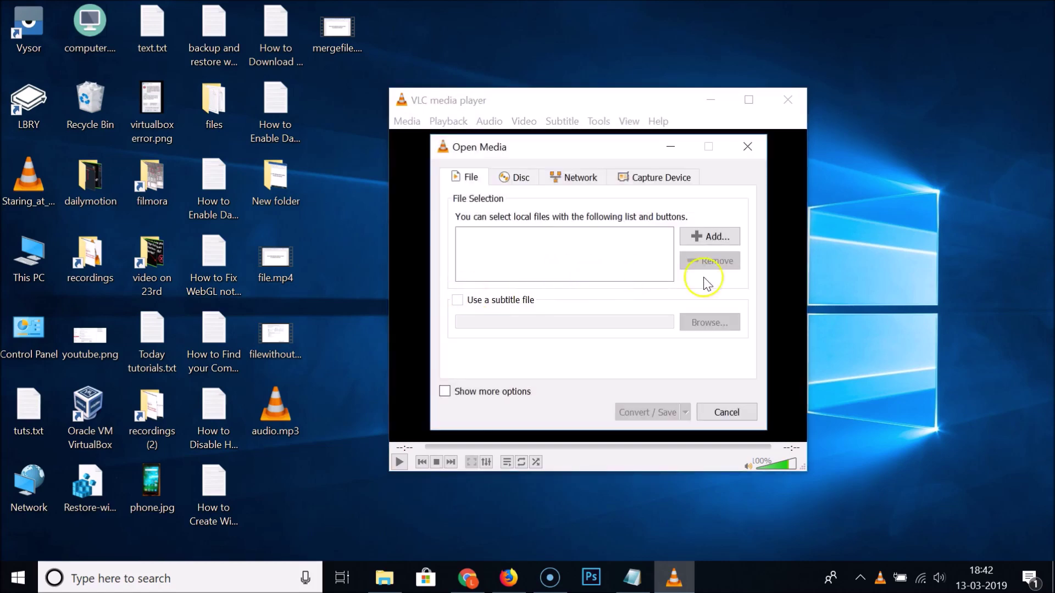
{"action": "left_click", "coordinate": [711, 236]}
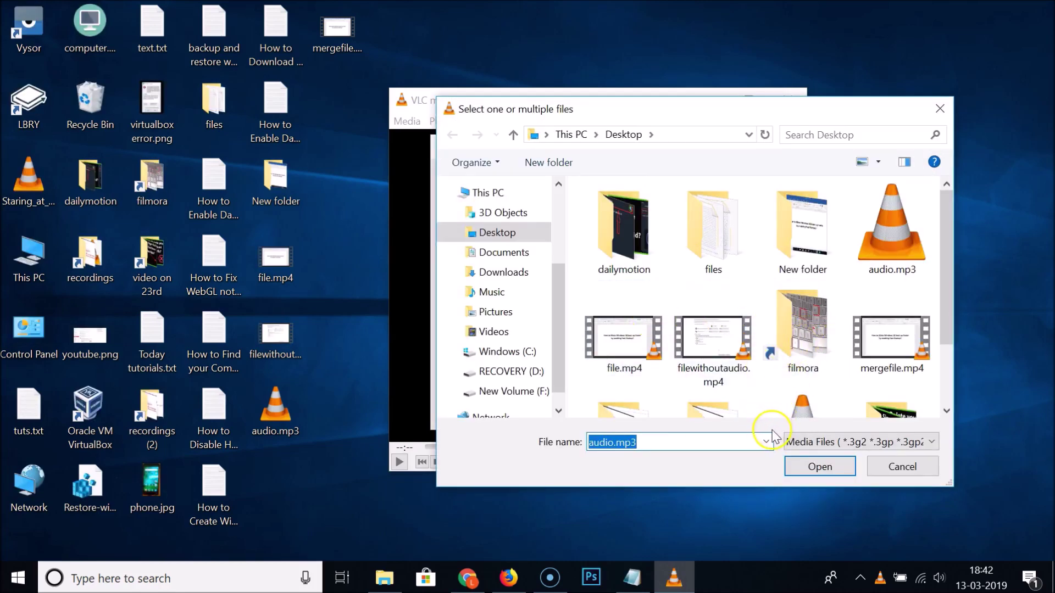
{"action": "left_click", "coordinate": [713, 372]}
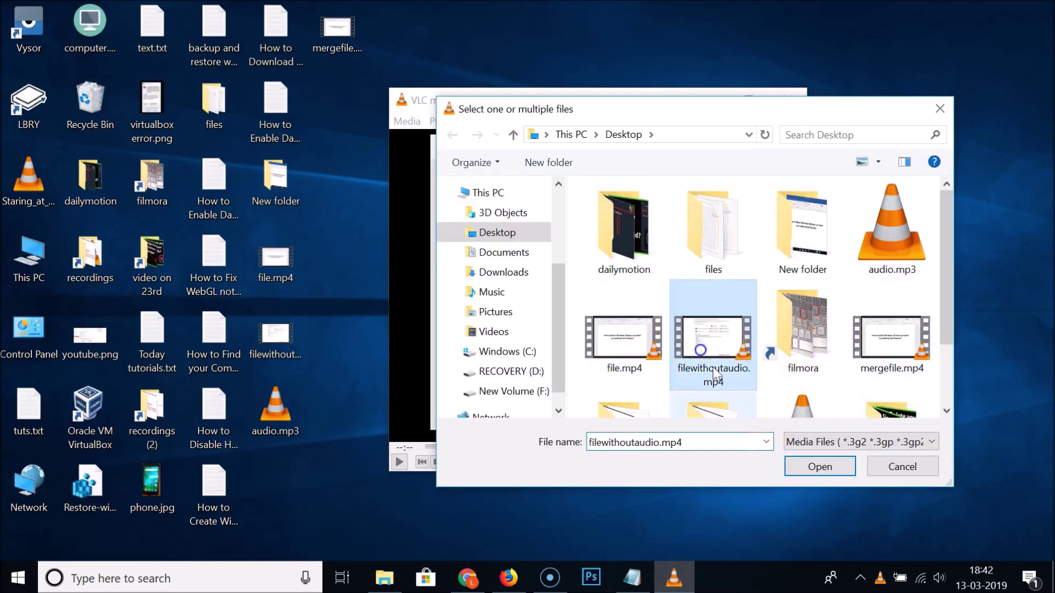
{"action": "left_click", "coordinate": [813, 465]}
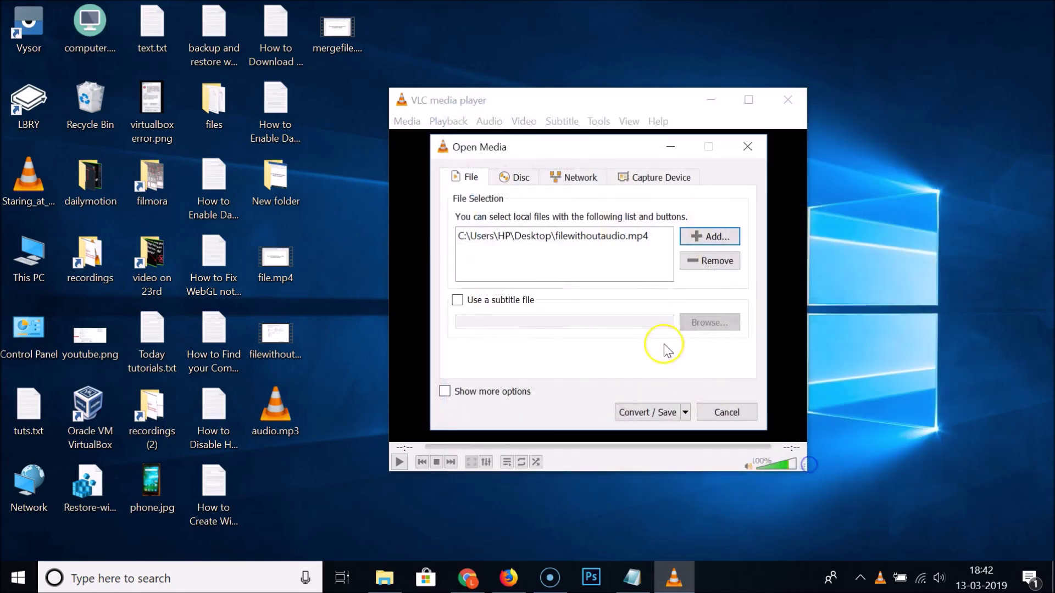
Attach audio.mp3 as synchronous extra media and proceed to Convert / Save.
{"action": "left_click", "coordinate": [491, 394]}
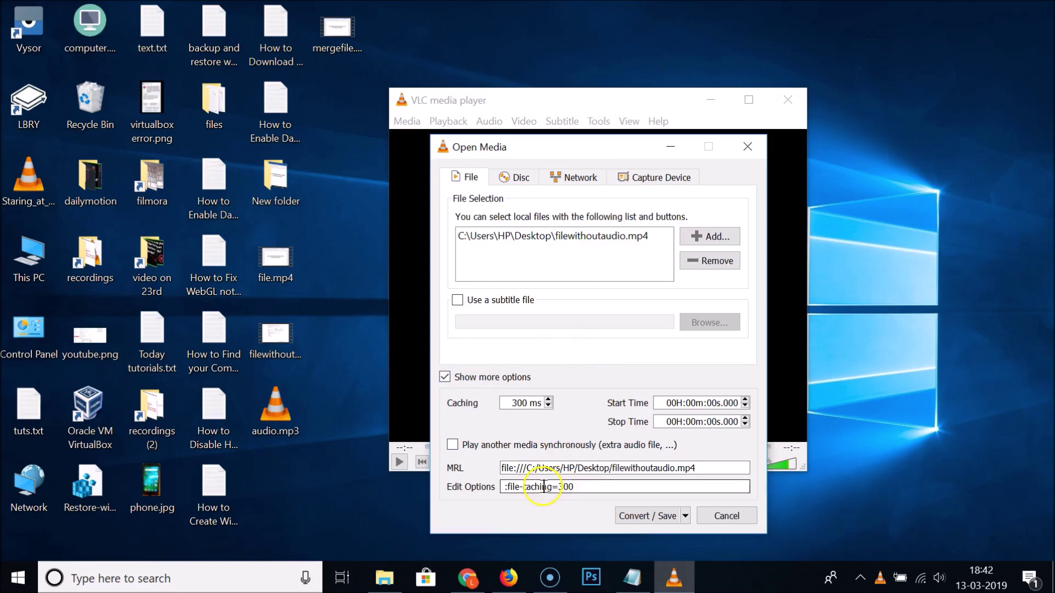
{"action": "left_click", "coordinate": [505, 445]}
{"action": "left_click", "coordinate": [730, 441]}
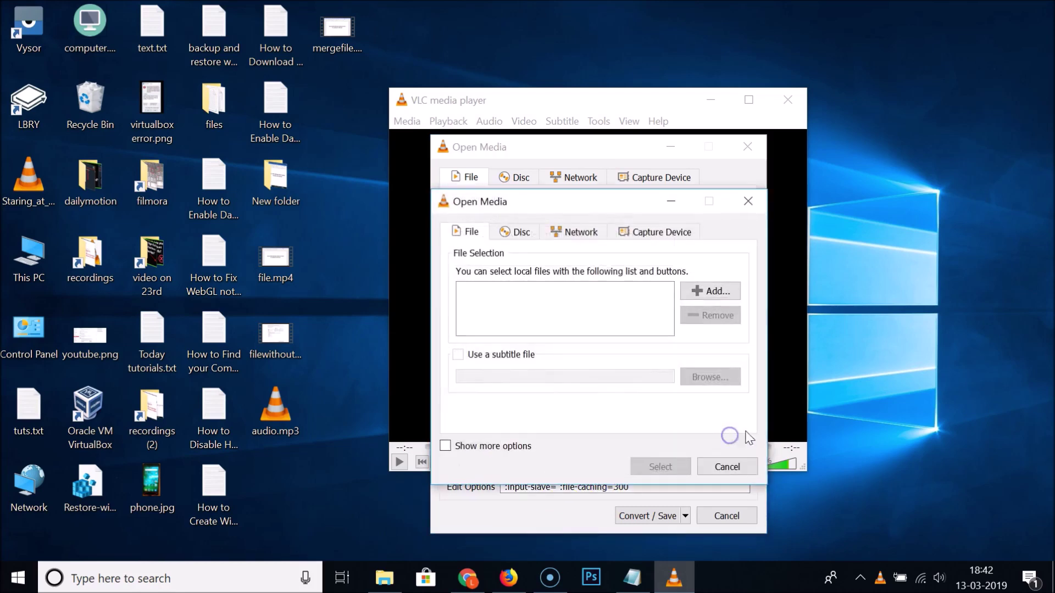
{"action": "left_click", "coordinate": [709, 291]}
{"action": "left_click", "coordinate": [891, 231]}
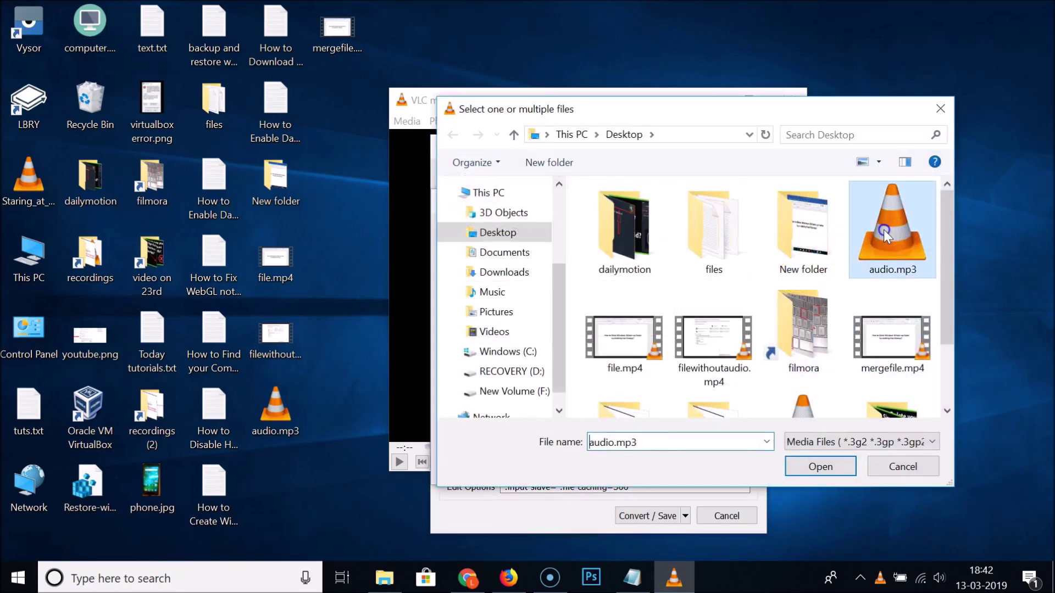
{"action": "left_click", "coordinate": [819, 468]}
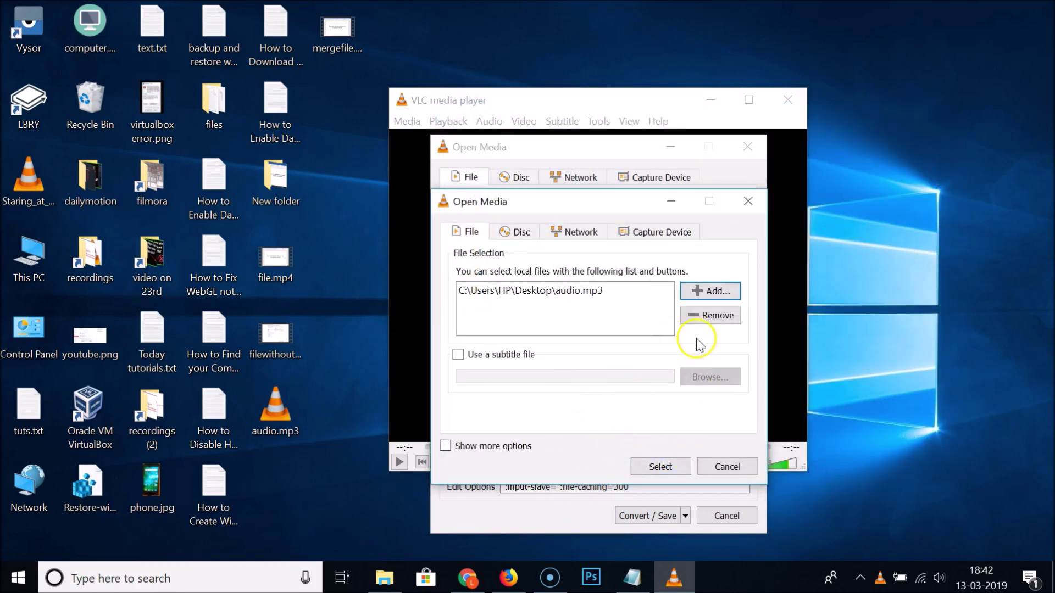
{"action": "left_click", "coordinate": [661, 467]}
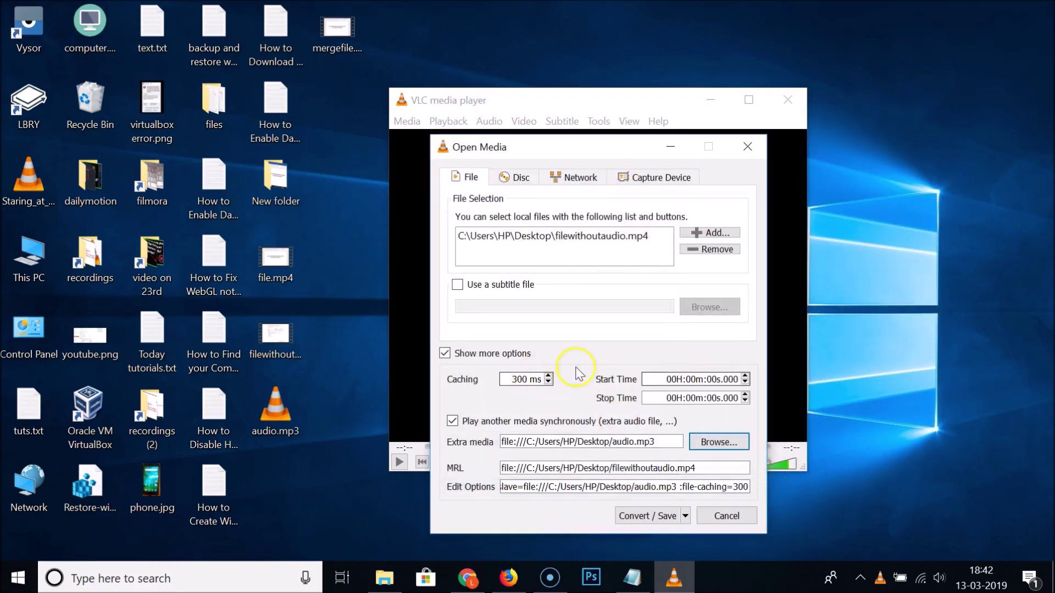
{"action": "left_click", "coordinate": [647, 515]}
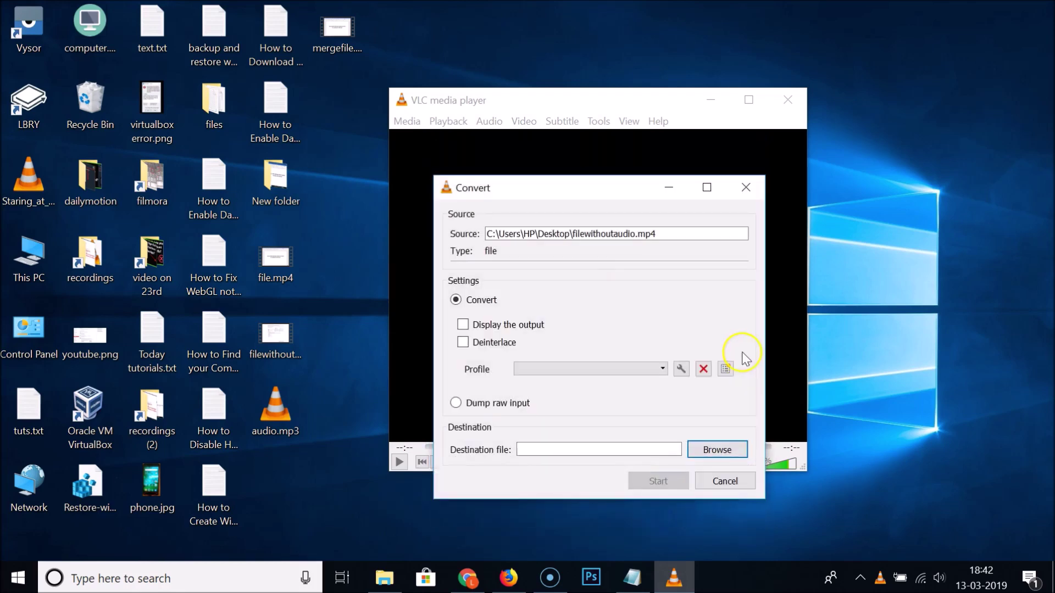
Choose the Video - H.264 + MP3 (MP4) profile, check its audio codec, and name the output newfile.
{"action": "left_click", "coordinate": [627, 371]}
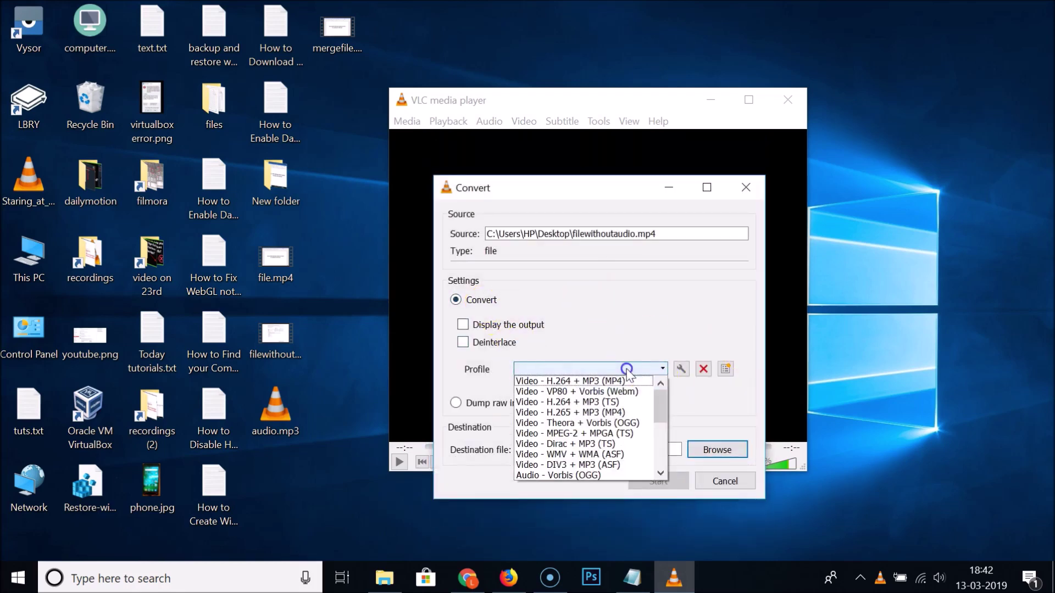
{"action": "left_click", "coordinate": [601, 381]}
{"action": "left_click", "coordinate": [680, 370]}
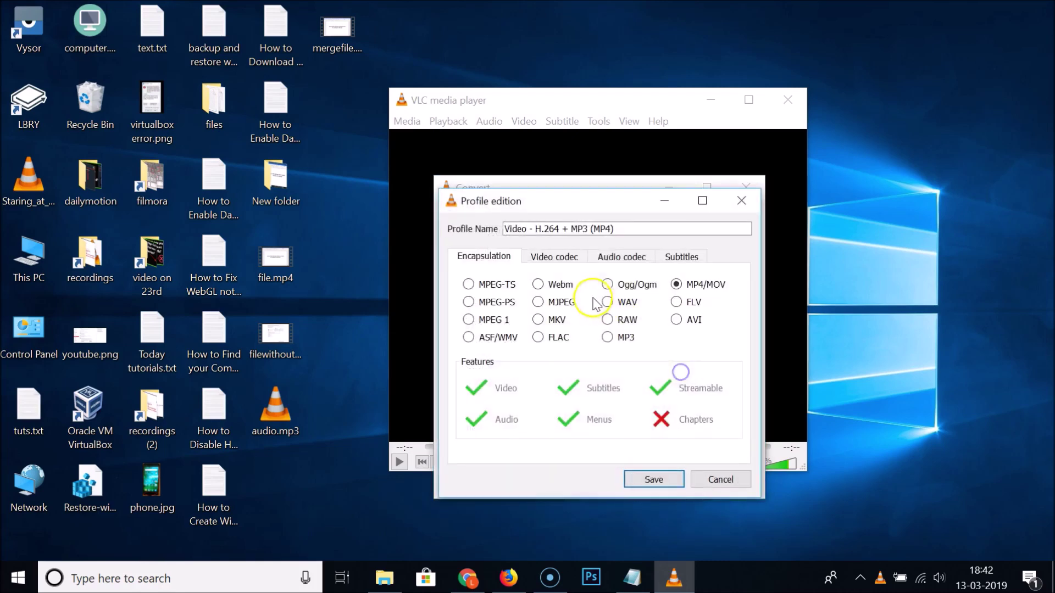
{"action": "left_click", "coordinate": [627, 257]}
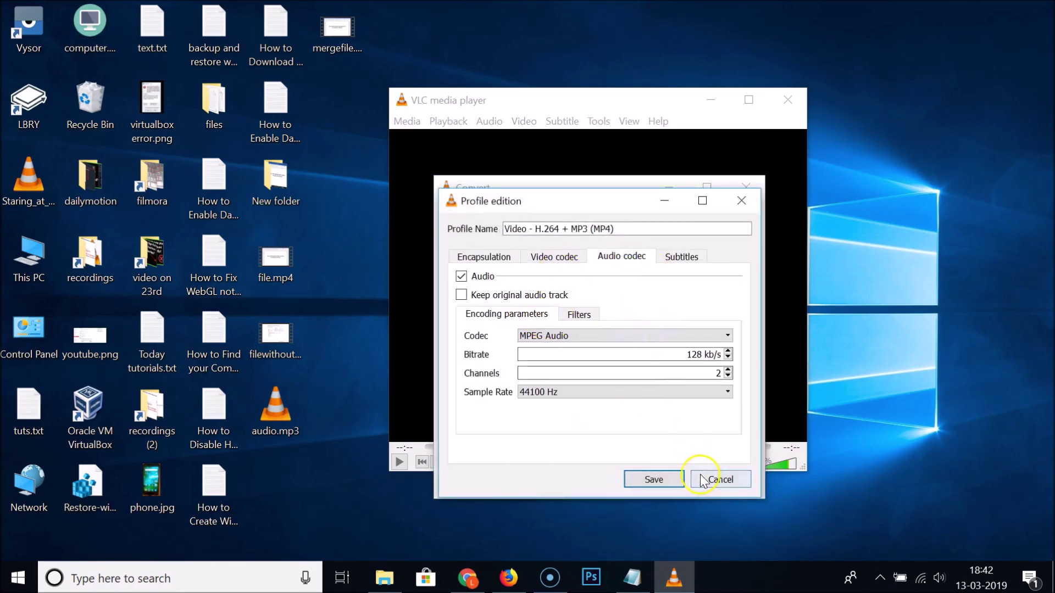
{"action": "left_click", "coordinate": [654, 481]}
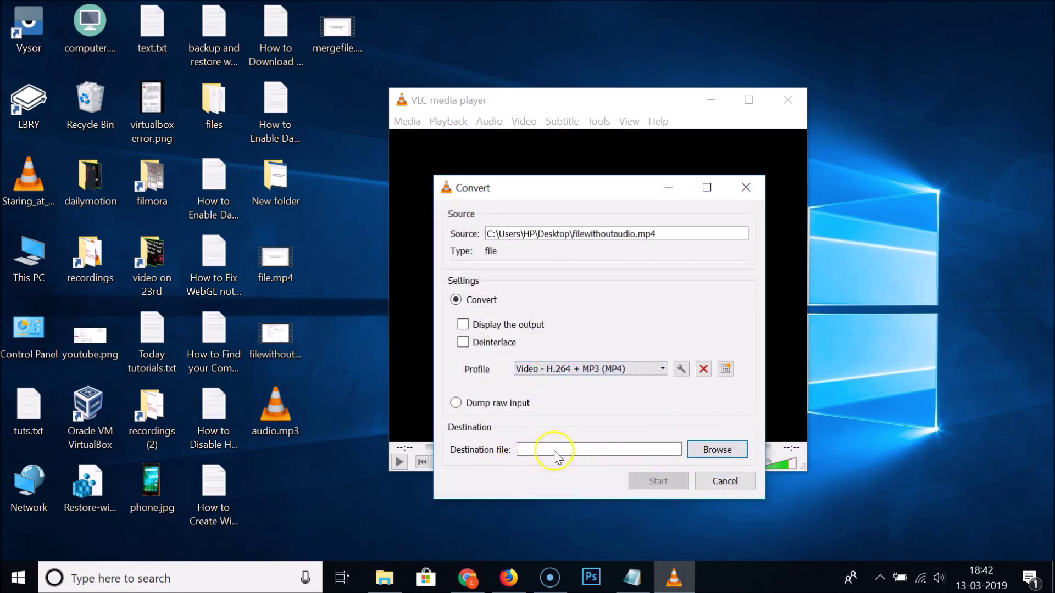
{"action": "left_click", "coordinate": [695, 454]}
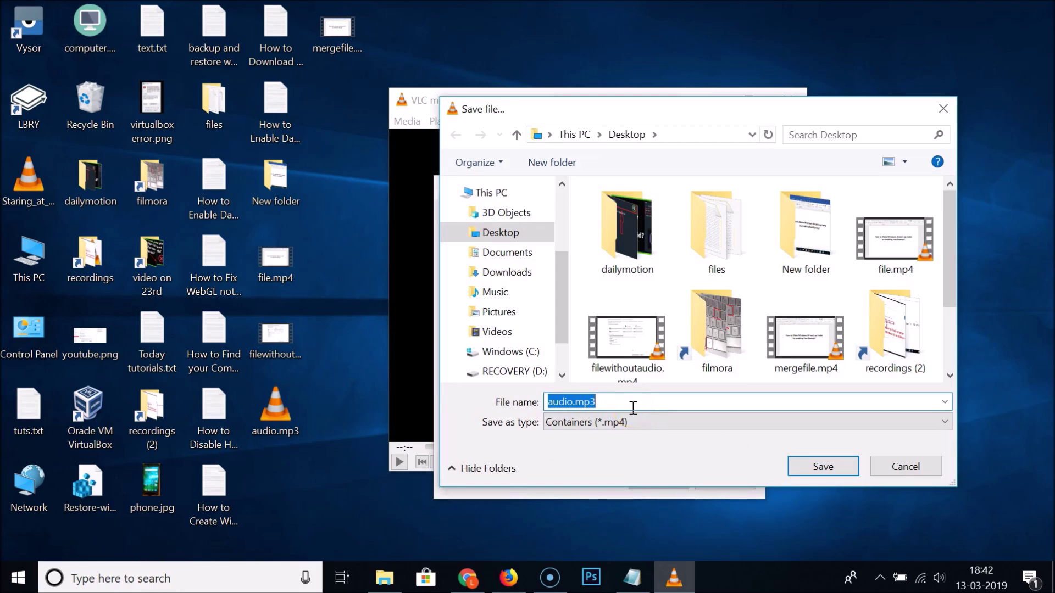
{"action": "type", "text": "newfile"}
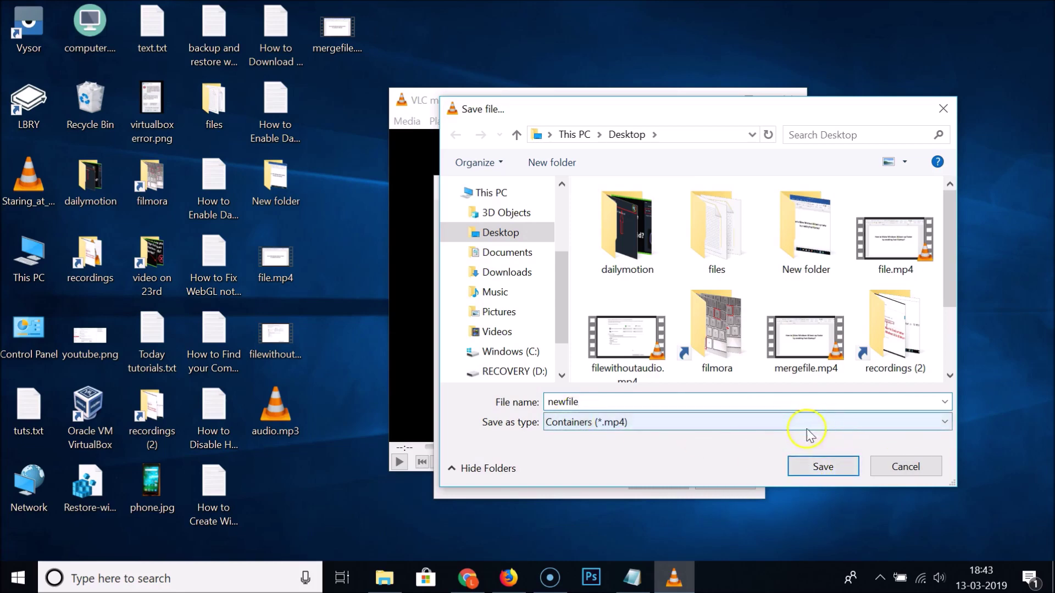
Save the output as newfile.mp4 on the Desktop, run the conversion, and close VLC afterwards.
{"action": "left_click", "coordinate": [819, 464]}
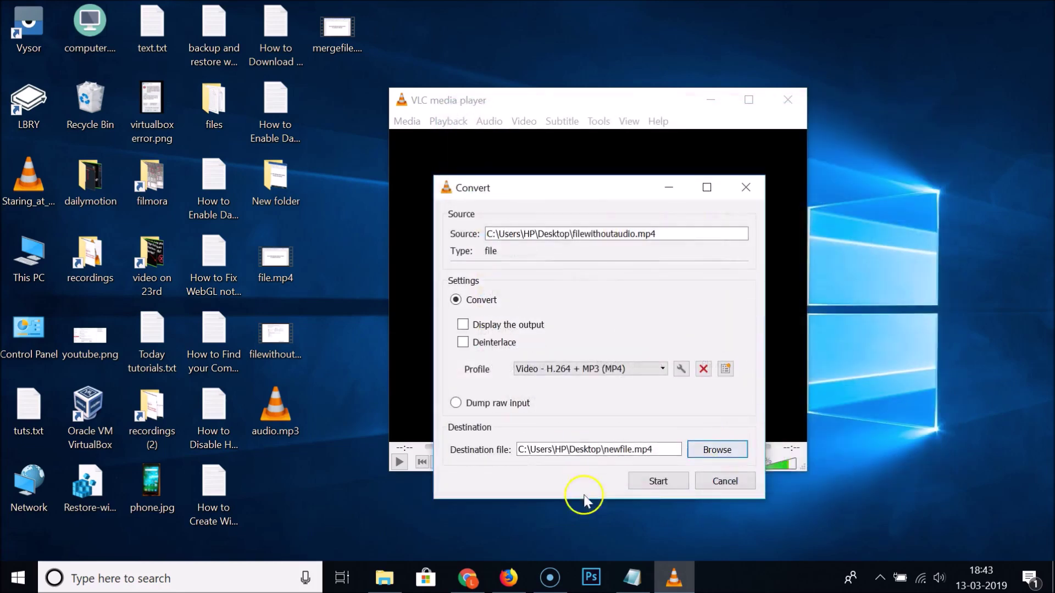
{"action": "left_click", "coordinate": [651, 488]}
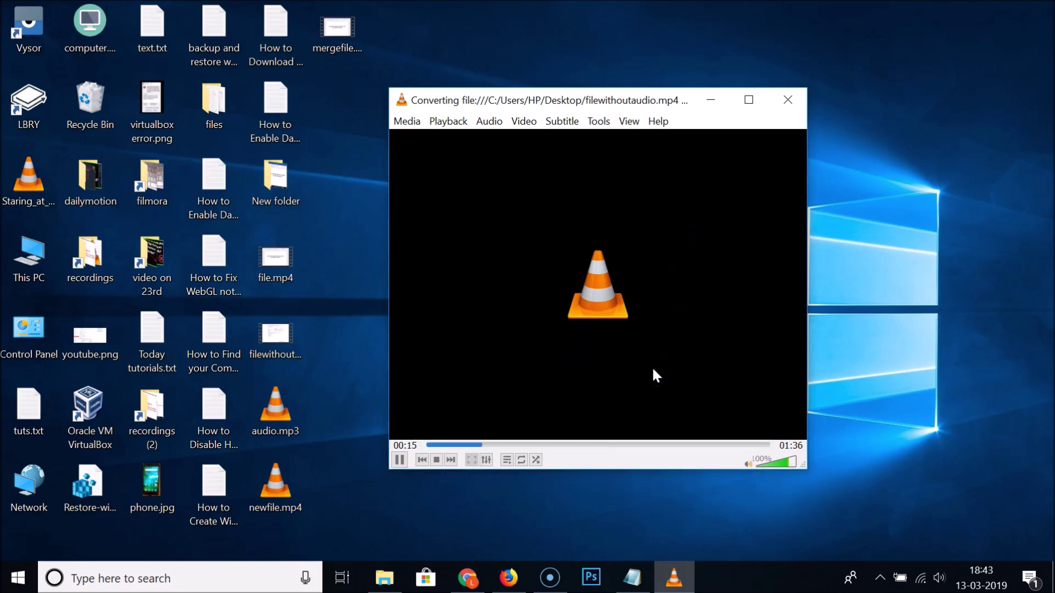
{"action": "left_click", "coordinate": [642, 349]}
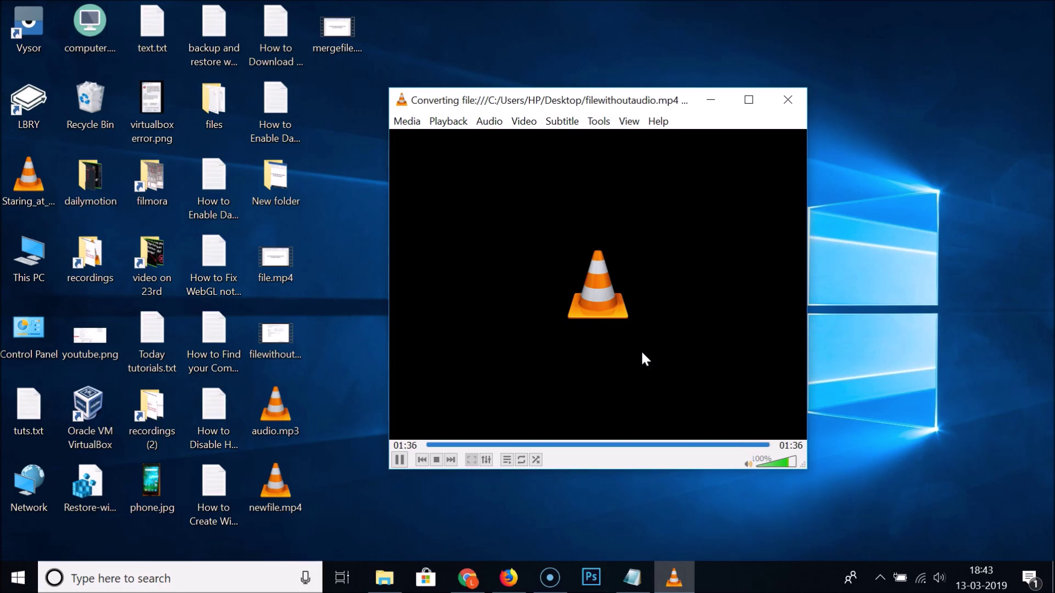
{"action": "left_click", "coordinate": [665, 320]}
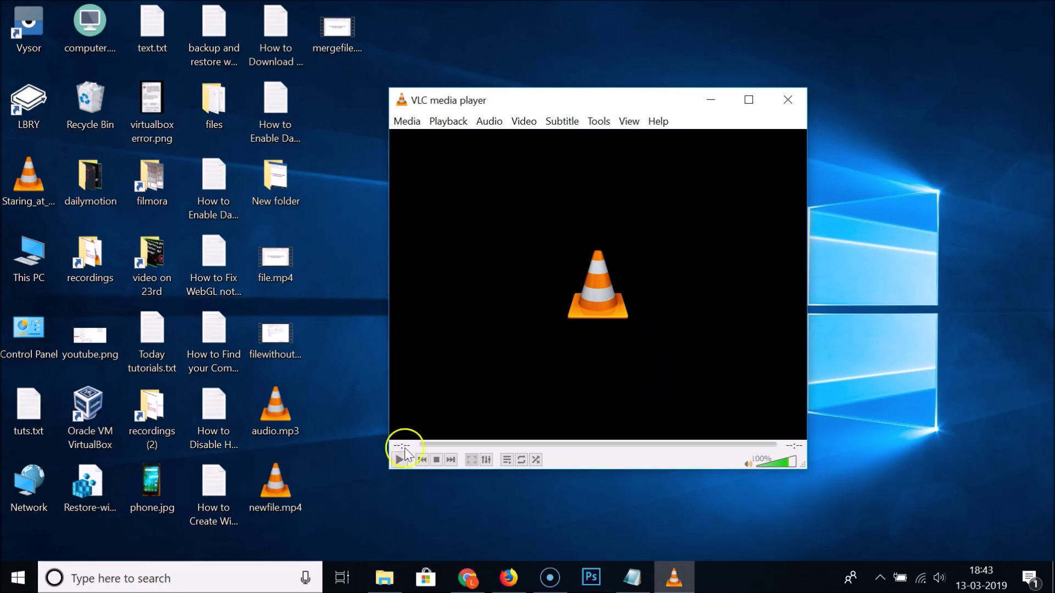
{"action": "left_click", "coordinate": [788, 100]}
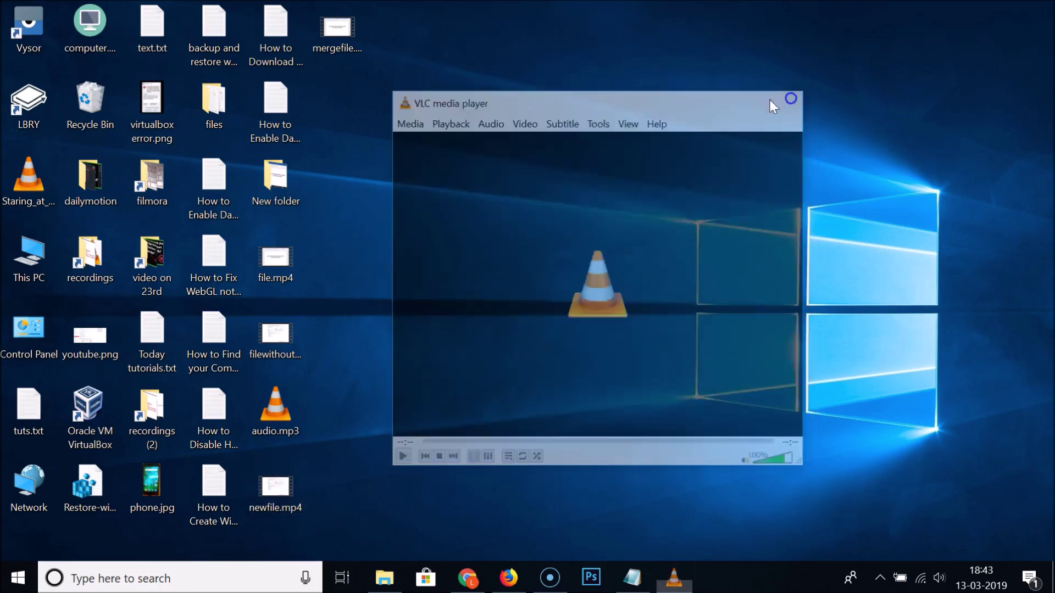
Open newfile.mp4 in VLC media player, maximize it to check playback, then close it.
{"action": "left_click_drag", "start_coordinate": [275, 484], "coordinate": [496, 350]}
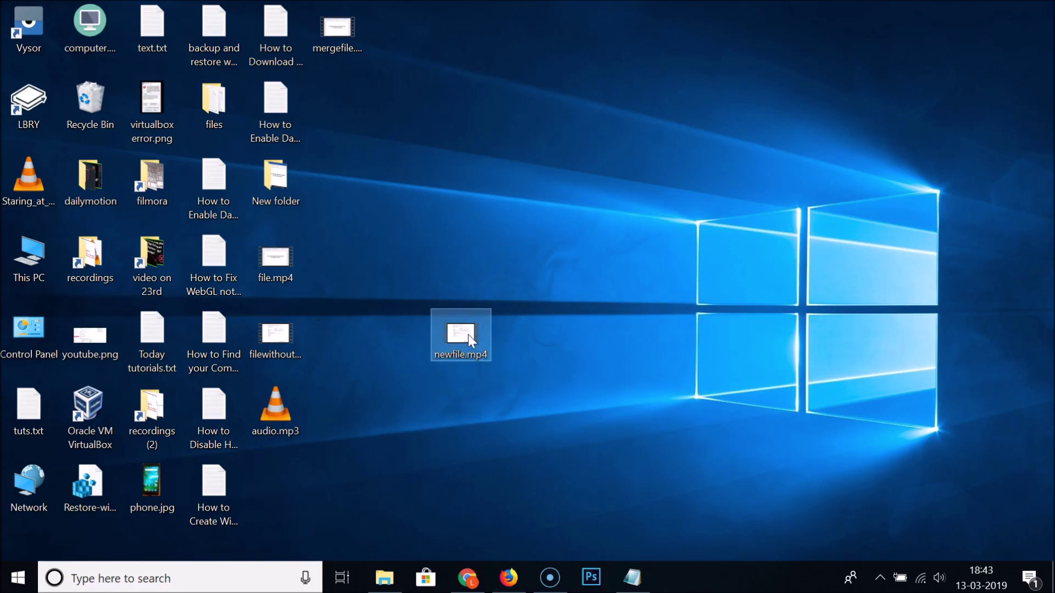
{"action": "right_click", "coordinate": [468, 337]}
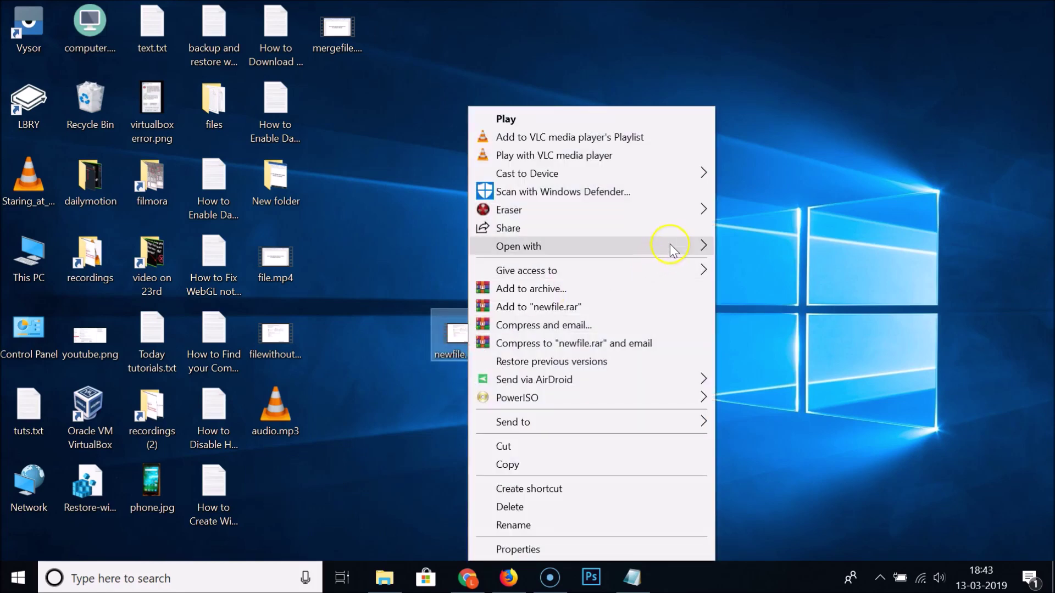
{"action": "mouse_move", "coordinate": [670, 246]}
{"action": "left_click", "coordinate": [755, 323]}
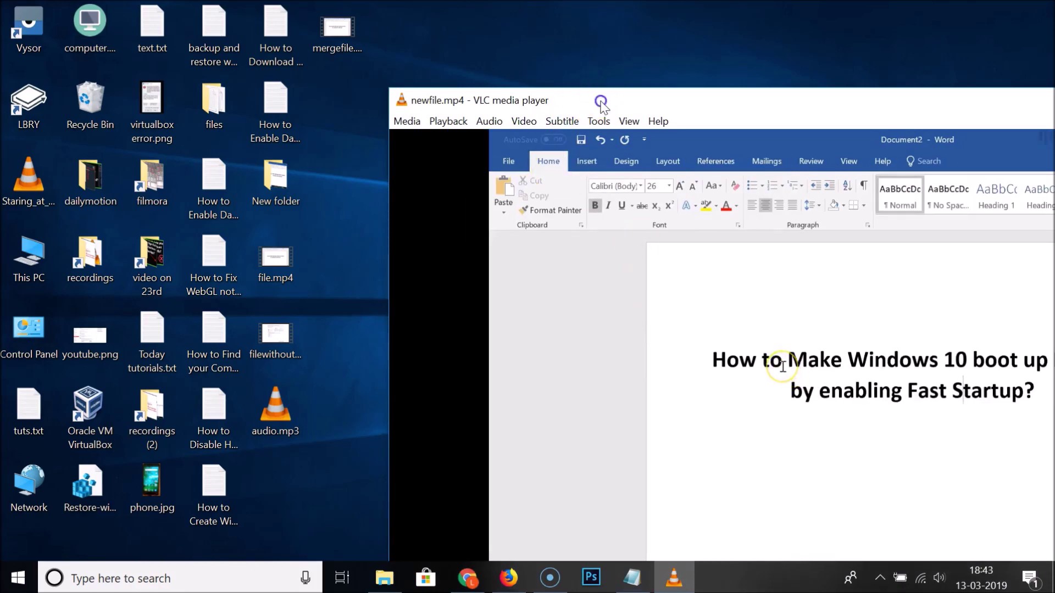
{"action": "left_click_drag", "start_coordinate": [600, 102], "coordinate": [259, 71]}
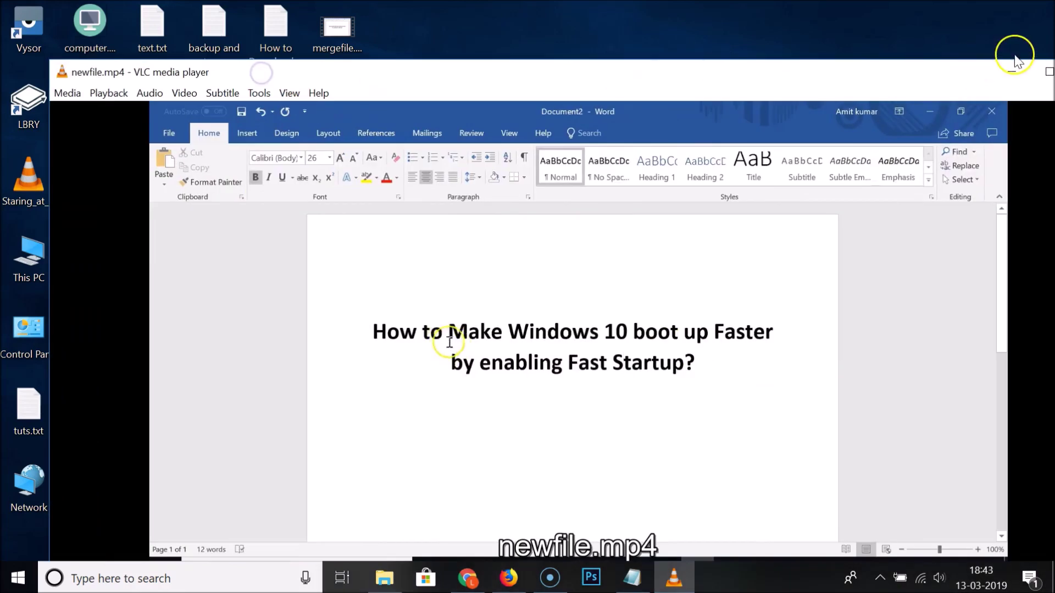
{"action": "double_click", "coordinate": [956, 78]}
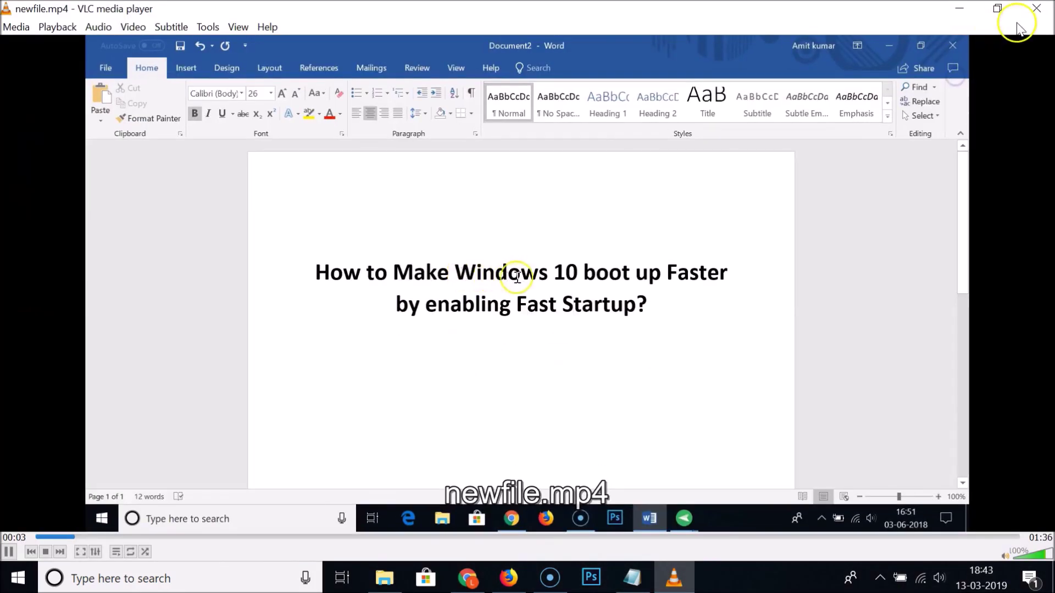
{"action": "left_click", "coordinate": [1037, 8]}
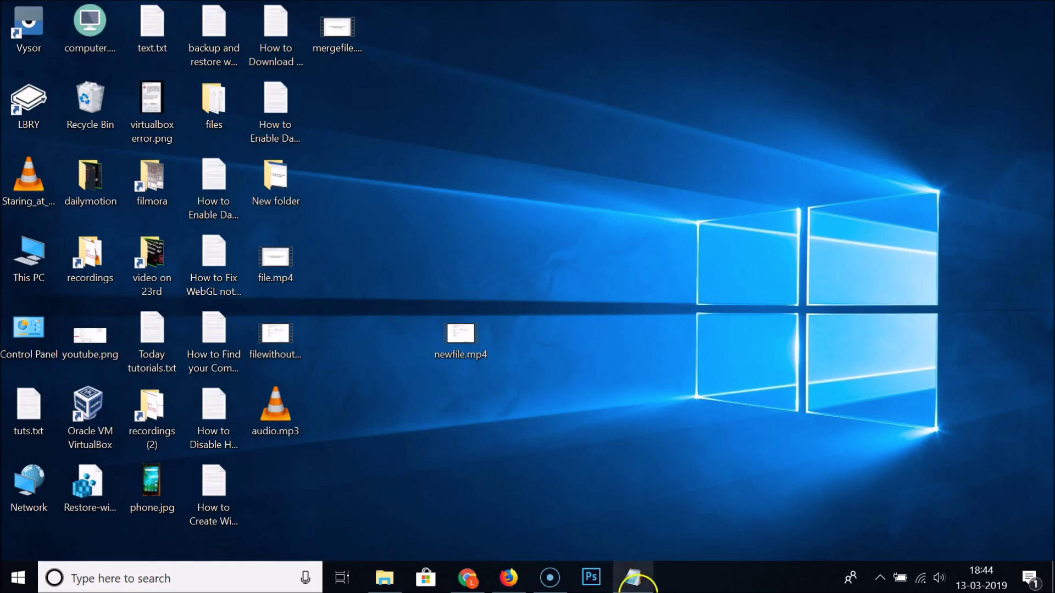
{"action": "left_click", "coordinate": [631, 577]}
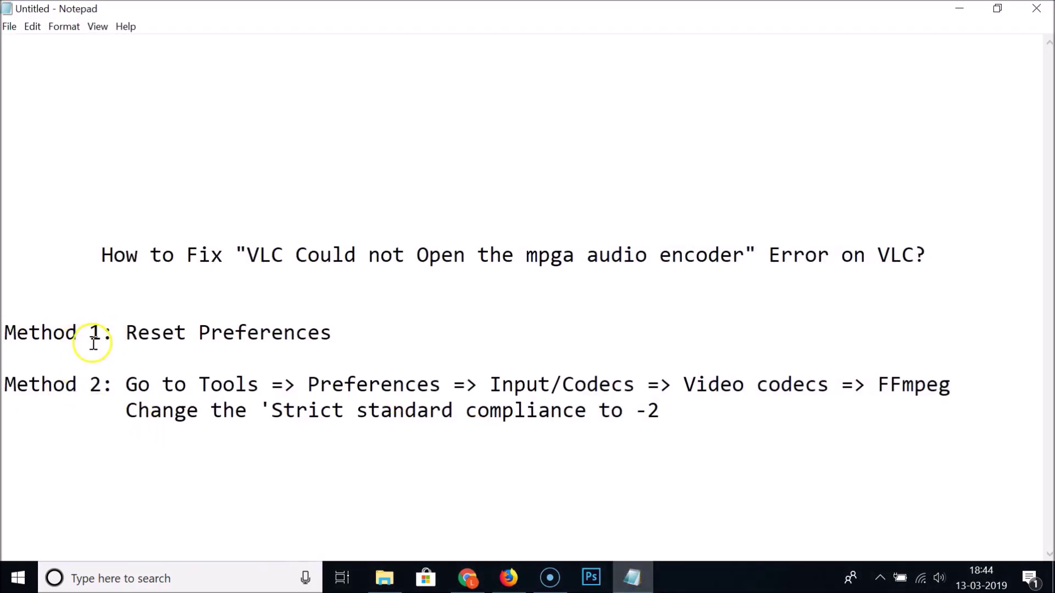
Highlight the Reset Preferences and Method 2 lines in the fix notes to review them.
{"action": "left_click_drag", "start_coordinate": [126, 333], "coordinate": [346, 332]}
{"action": "left_click", "coordinate": [348, 334]}
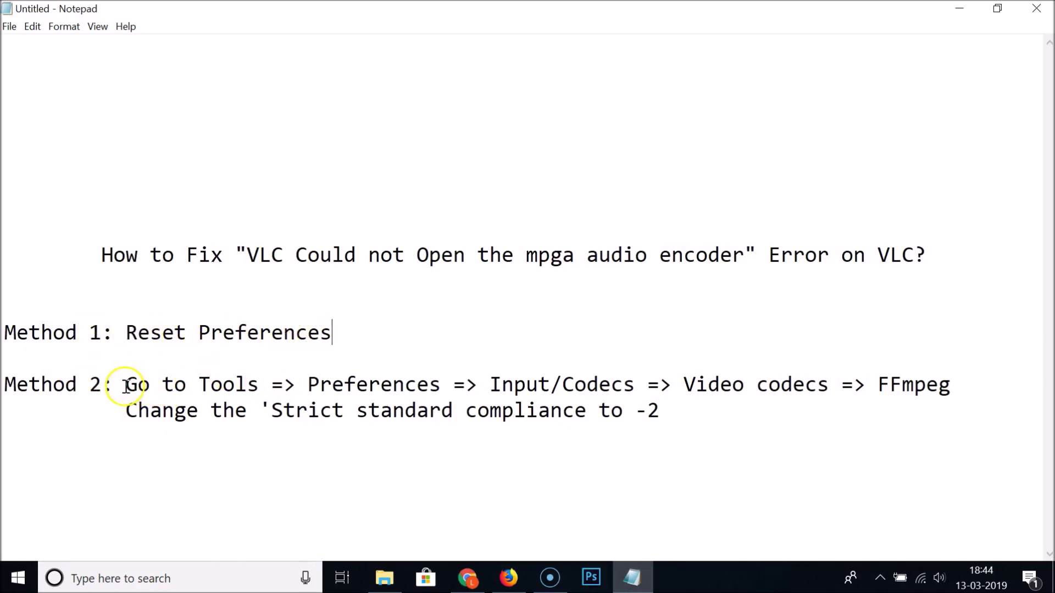
{"action": "left_click_drag", "start_coordinate": [126, 386], "coordinate": [683, 424]}
{"action": "left_click", "coordinate": [598, 411]}
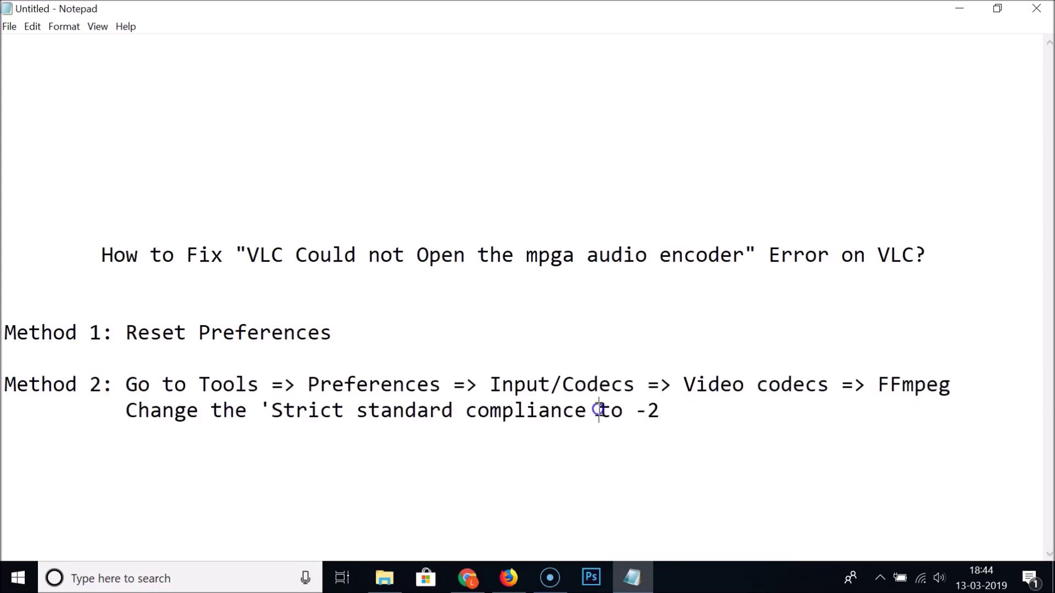
Launch VLC media player from a 'vl' Start search, checking the notes before hiding them.
{"action": "left_click", "coordinate": [959, 9]}
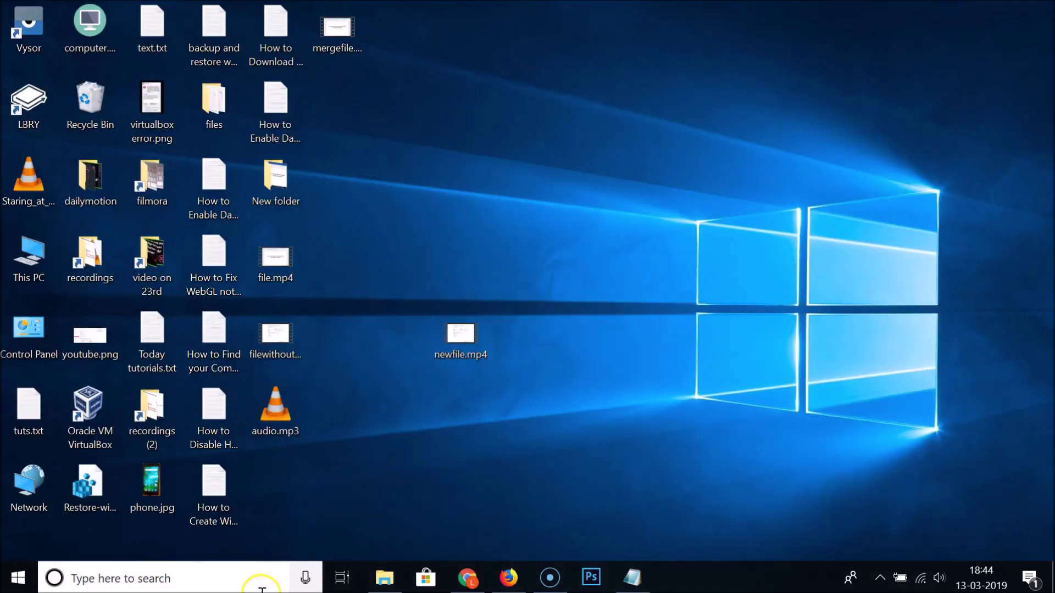
{"action": "key", "text": "super"}
{"action": "type", "text": "vl"}
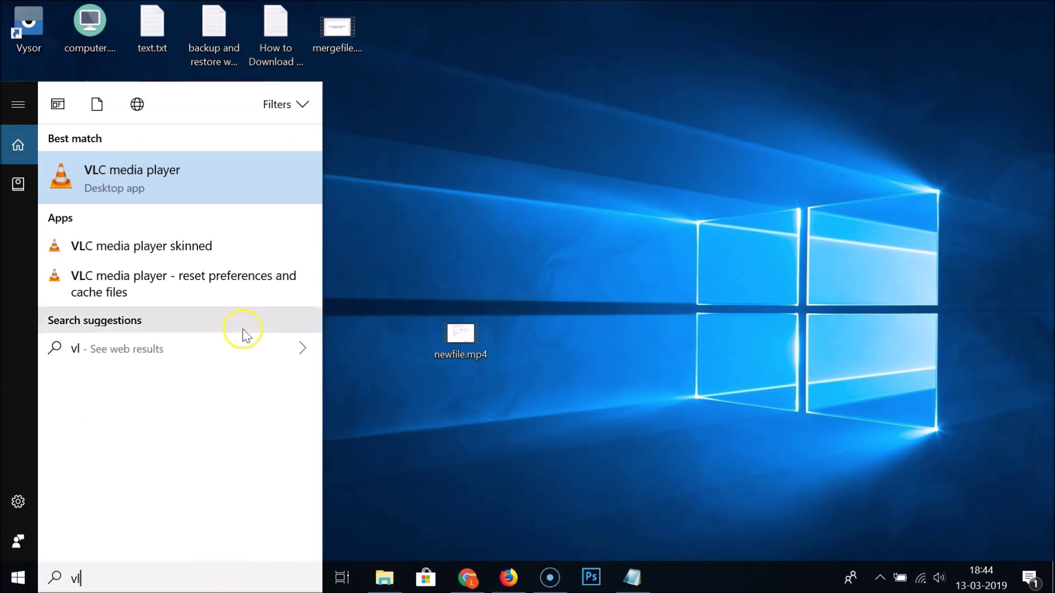
{"action": "left_click", "coordinate": [237, 202]}
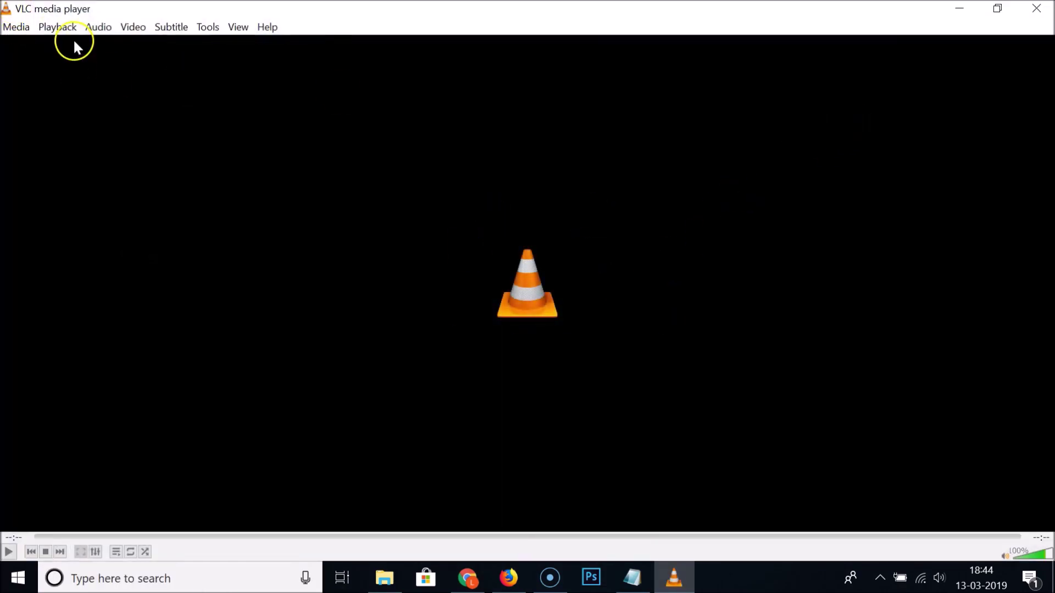
{"action": "left_click", "coordinate": [632, 577]}
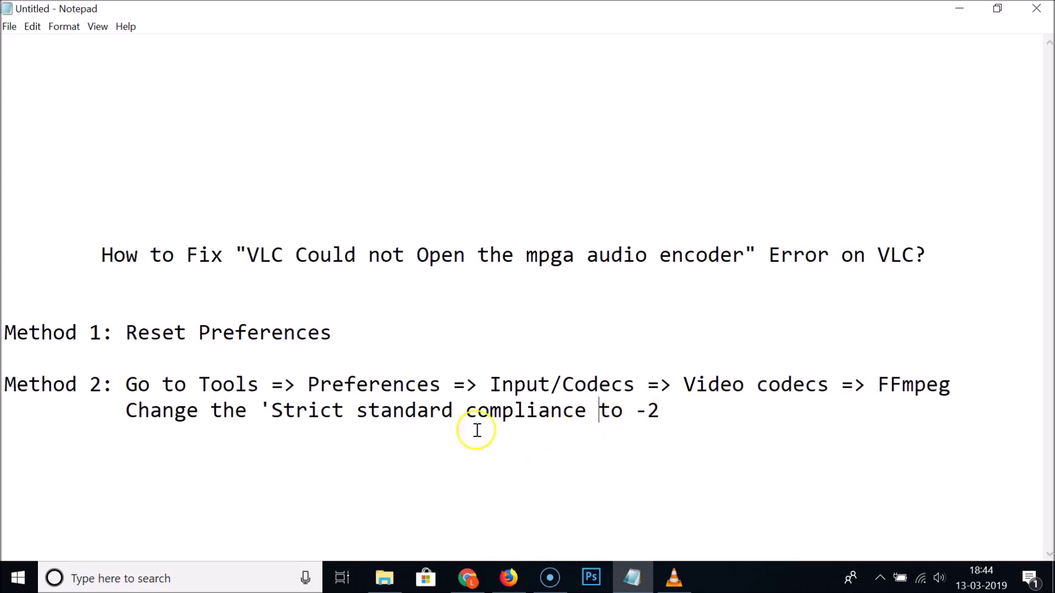
{"action": "left_click", "coordinate": [953, 17]}
Open VLC's Preferences at the Input / Codecs section, briefly checking the fix notes.
{"action": "left_click", "coordinate": [208, 26]}
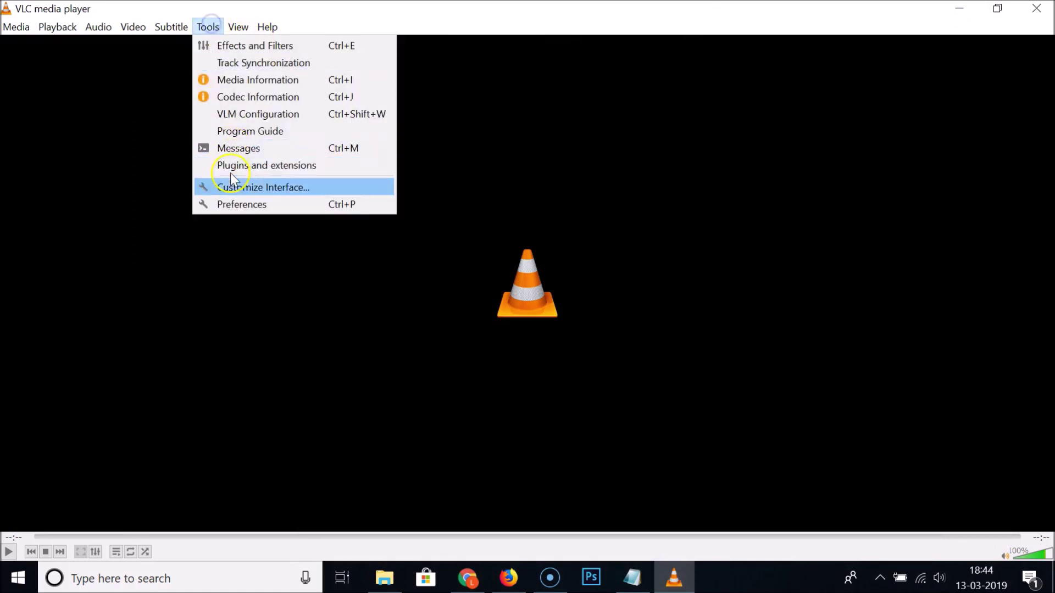
{"action": "left_click", "coordinate": [231, 200]}
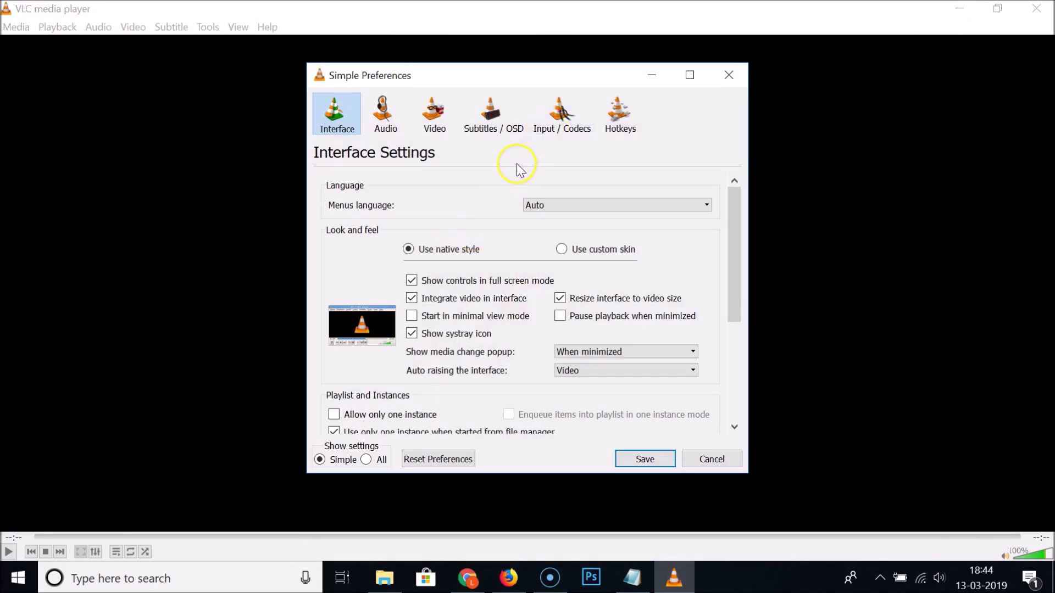
{"action": "left_click", "coordinate": [552, 129]}
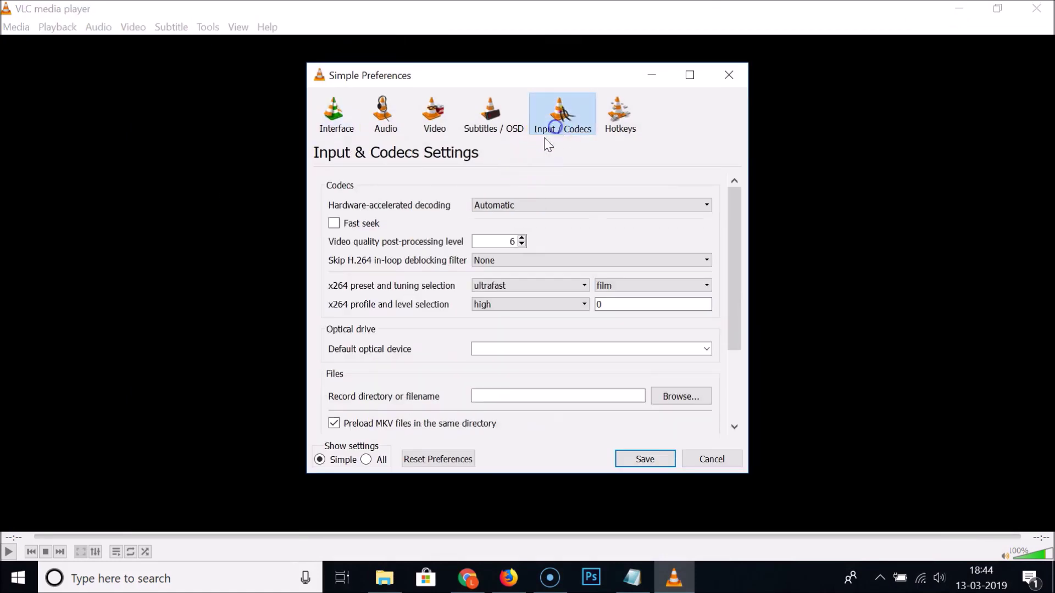
{"action": "left_click", "coordinate": [643, 585]}
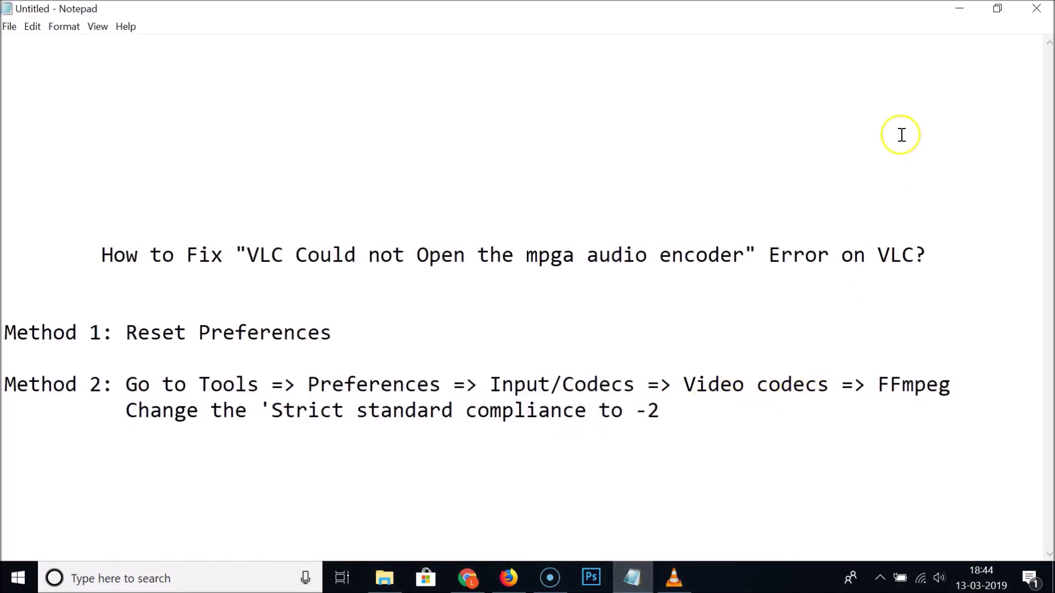
{"action": "left_click", "coordinate": [960, 8]}
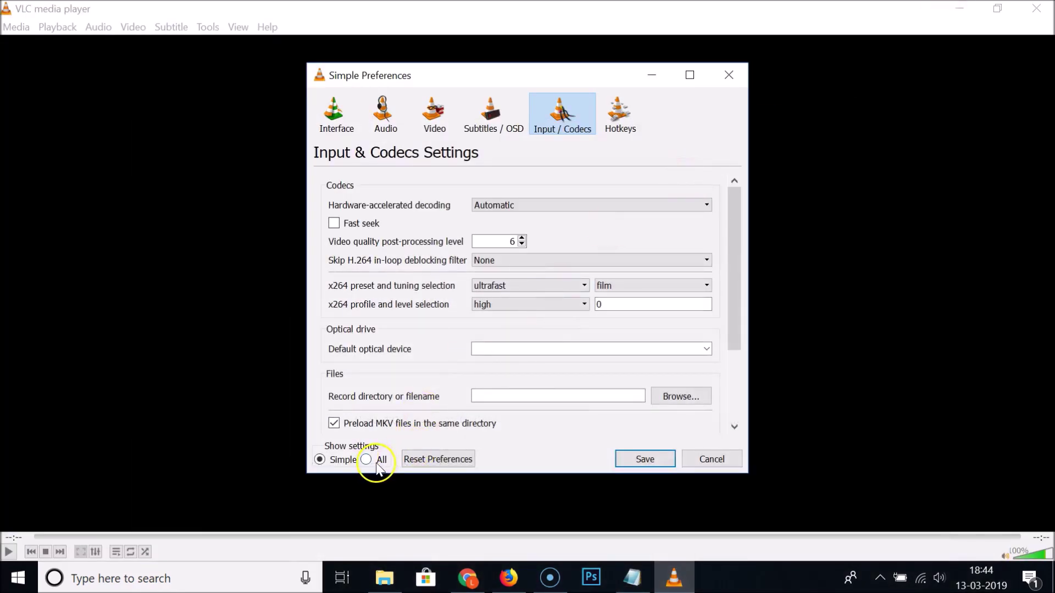
Show All settings and navigate to Input / Codecs > Video codecs > FFmpeg.
{"action": "left_click", "coordinate": [377, 466]}
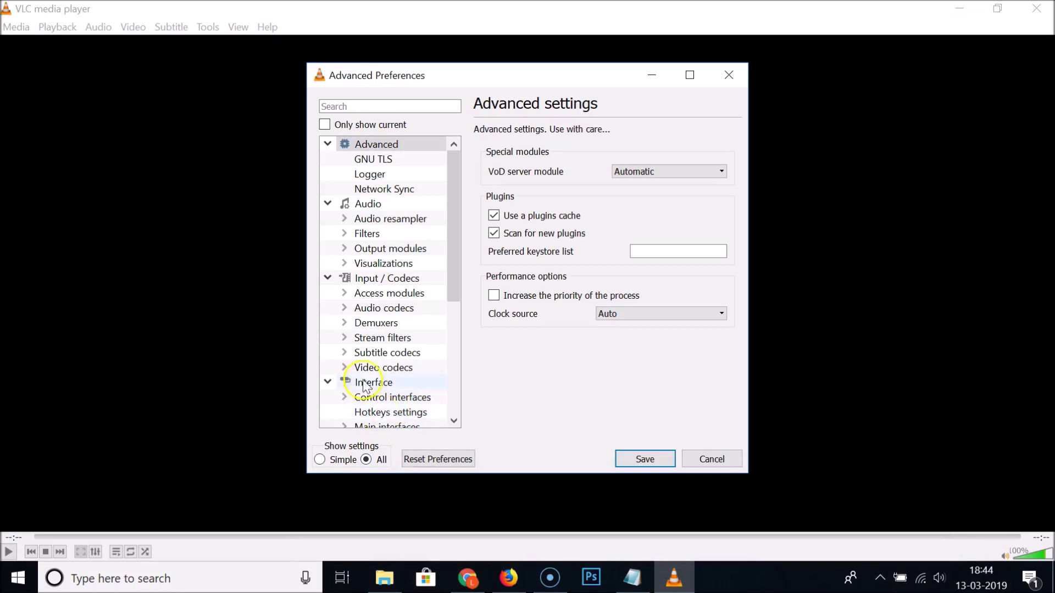
{"action": "left_click_drag", "start_coordinate": [449, 278], "coordinate": [478, 234]}
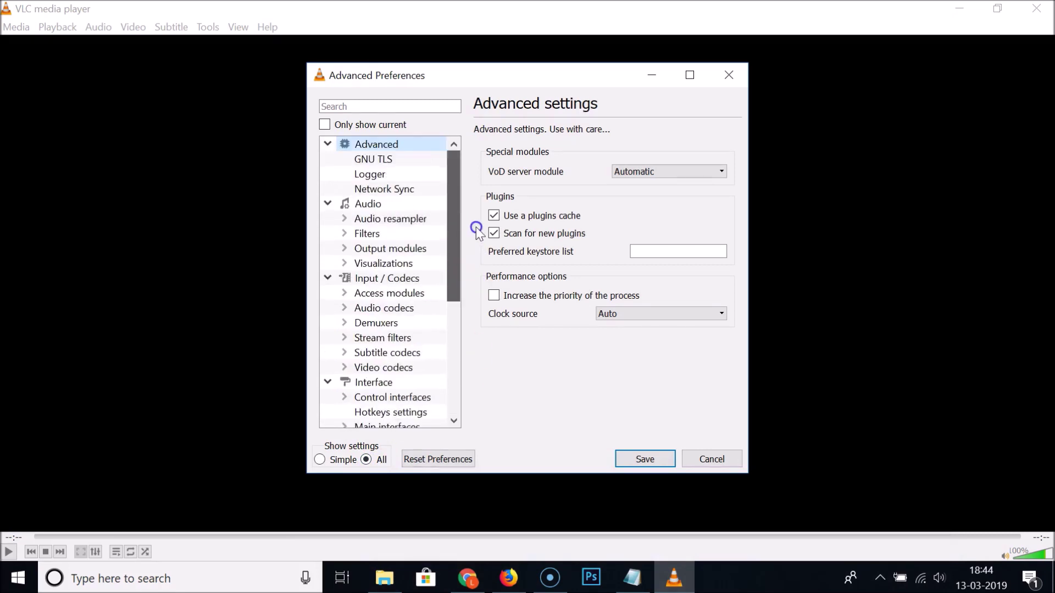
{"action": "left_click", "coordinate": [373, 368]}
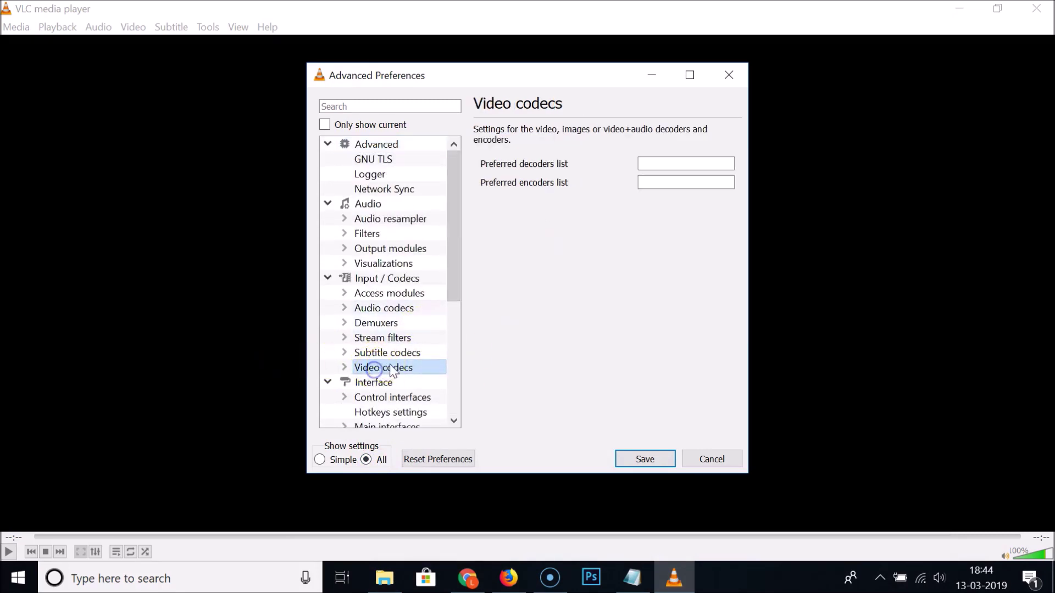
{"action": "left_click", "coordinate": [346, 368]}
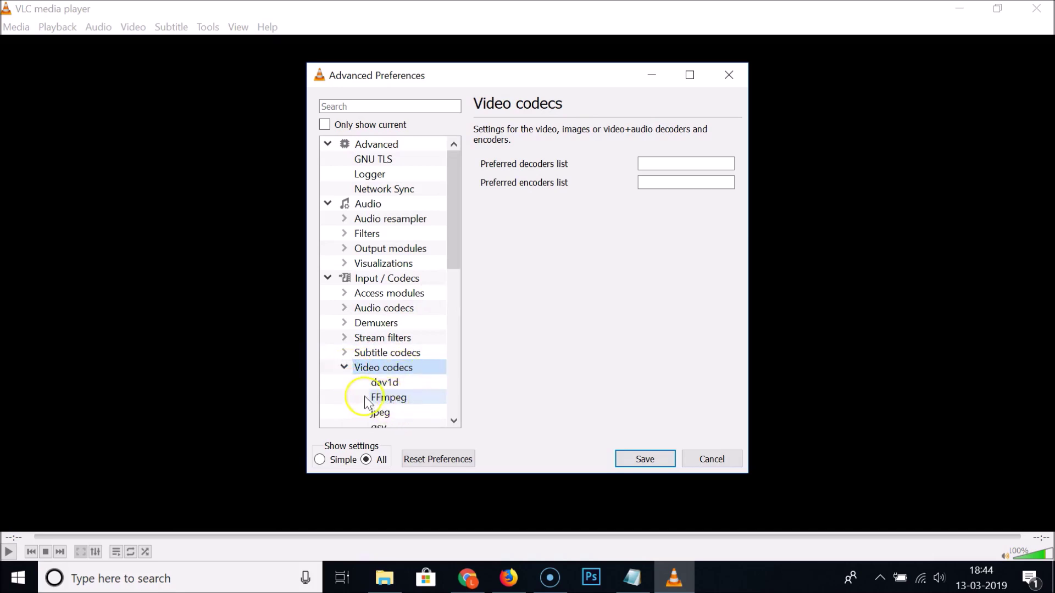
{"action": "left_click", "coordinate": [454, 422]}
{"action": "left_click", "coordinate": [454, 422]}
{"action": "left_click", "coordinate": [453, 421]}
{"action": "left_click", "coordinate": [452, 420]}
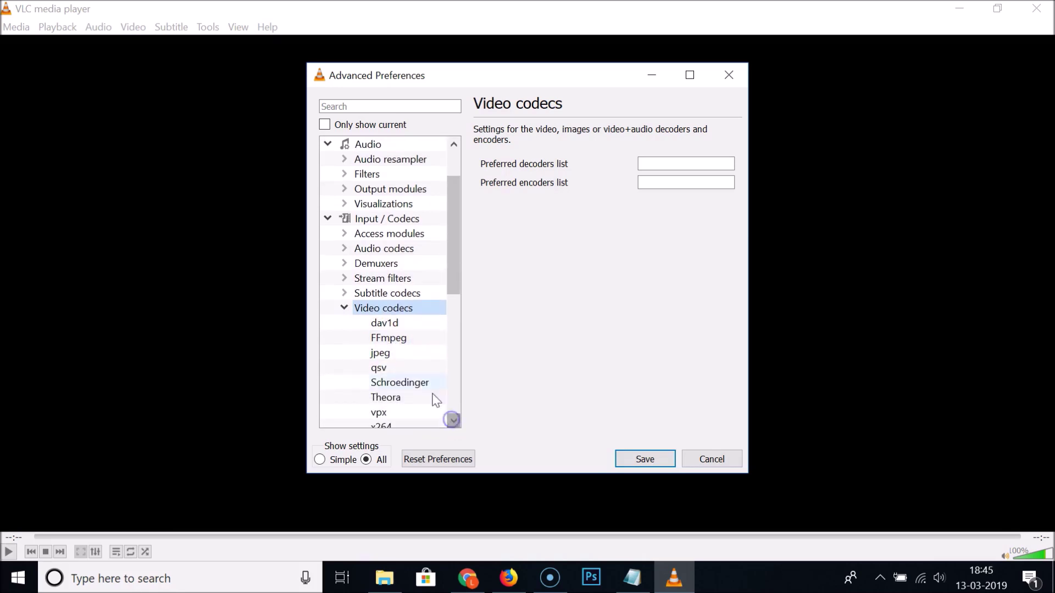
{"action": "left_click", "coordinate": [390, 340]}
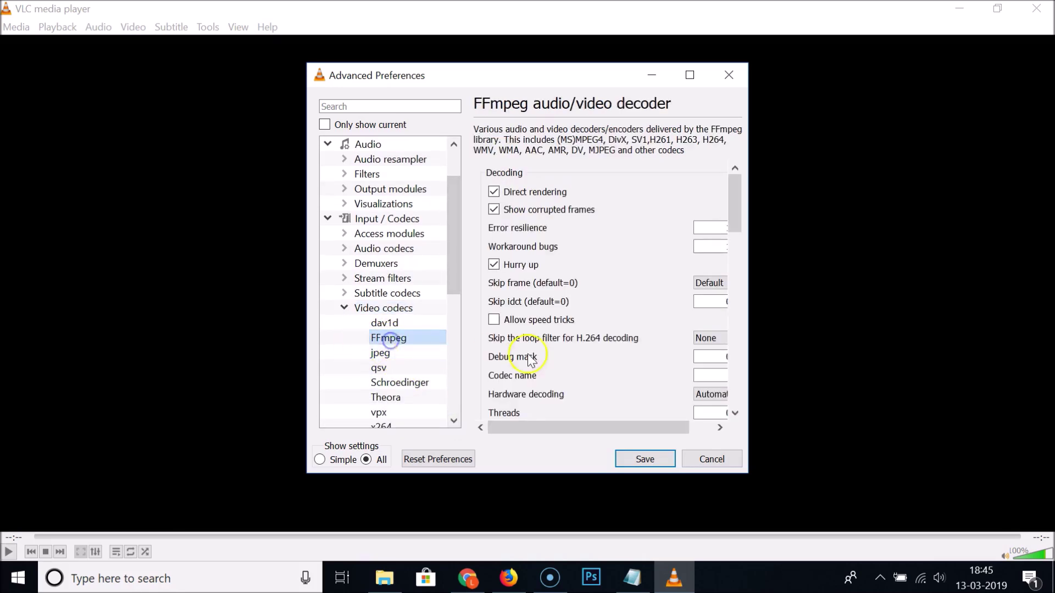
{"action": "left_click", "coordinate": [638, 583]}
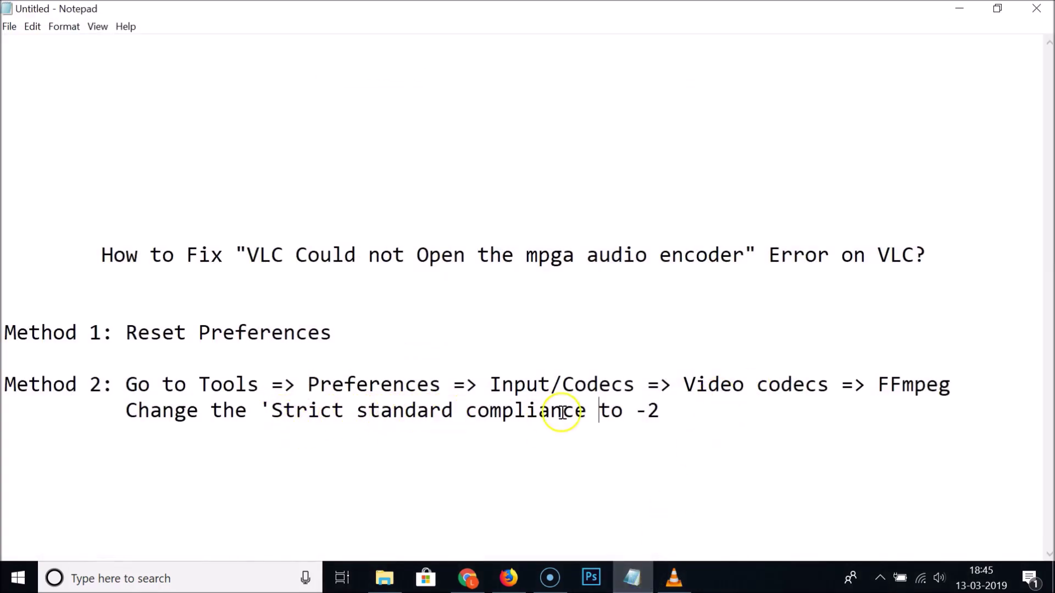
Scroll the FFmpeg page to Strict standard compliance and lower it from 0 to -2.
{"action": "left_click", "coordinate": [959, 12]}
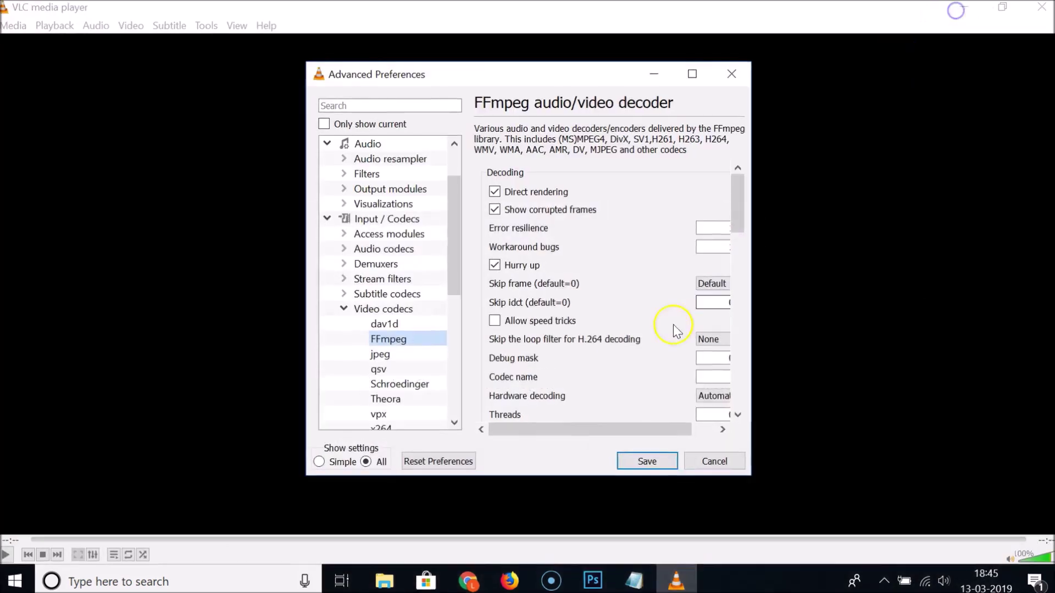
{"action": "scroll", "coordinate": [637, 313], "scroll_direction": "down", "scroll_amount": 3}
{"action": "scroll", "coordinate": [693, 331], "scroll_direction": "down", "scroll_amount": 10}
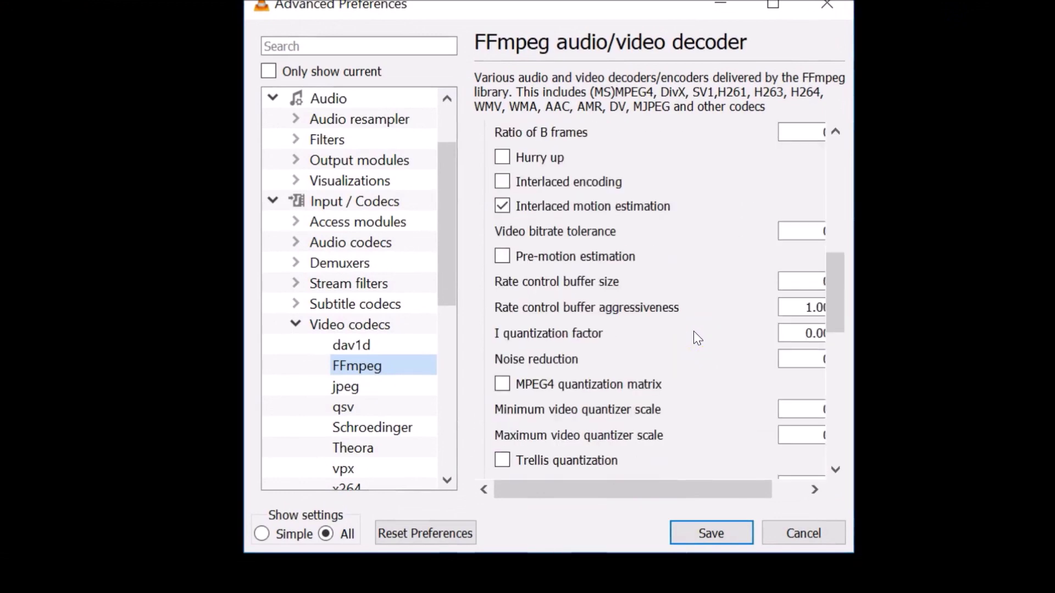
{"action": "scroll", "coordinate": [694, 332], "scroll_direction": "down", "scroll_amount": 5}
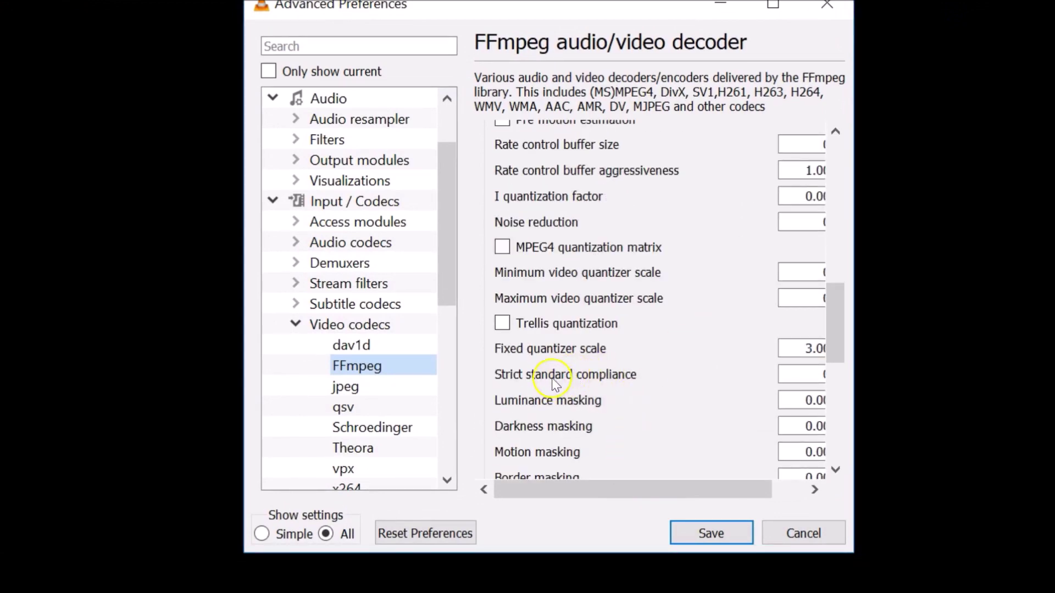
{"action": "left_click_drag", "start_coordinate": [635, 488], "coordinate": [691, 490]}
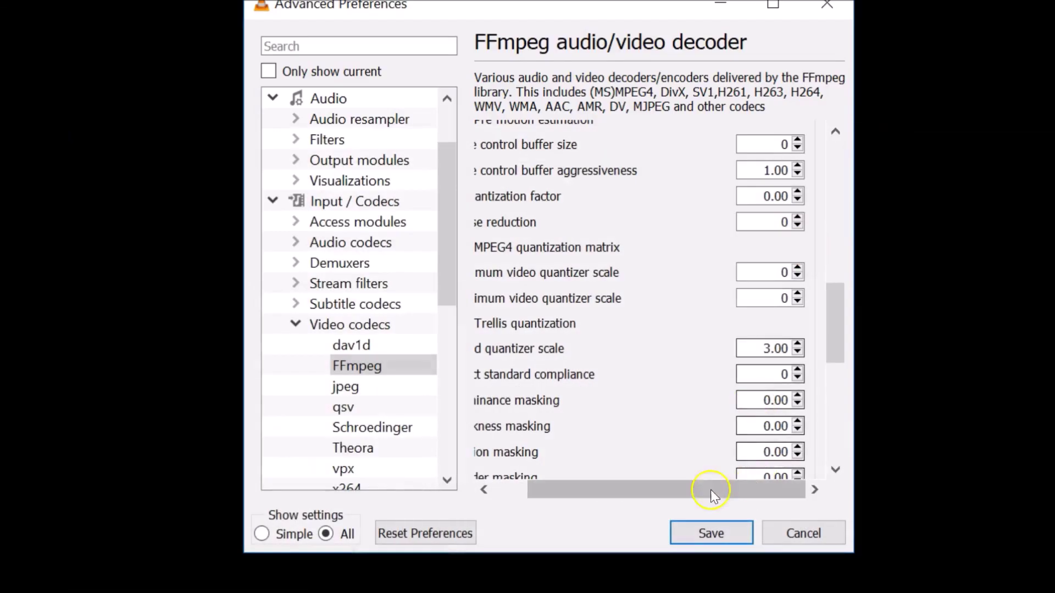
{"action": "left_click", "coordinate": [798, 379]}
{"action": "left_click", "coordinate": [797, 379]}
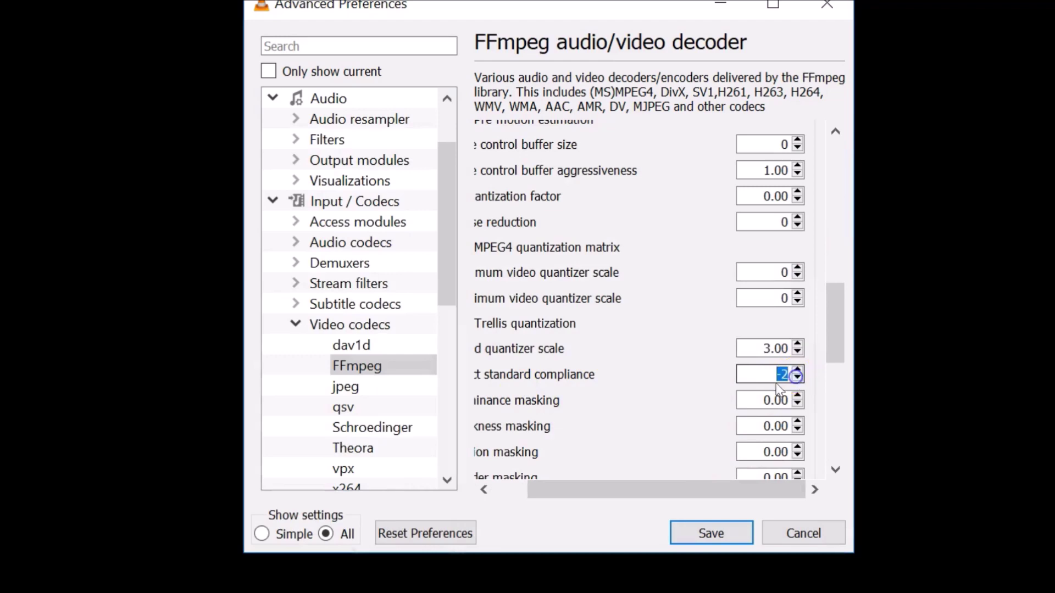